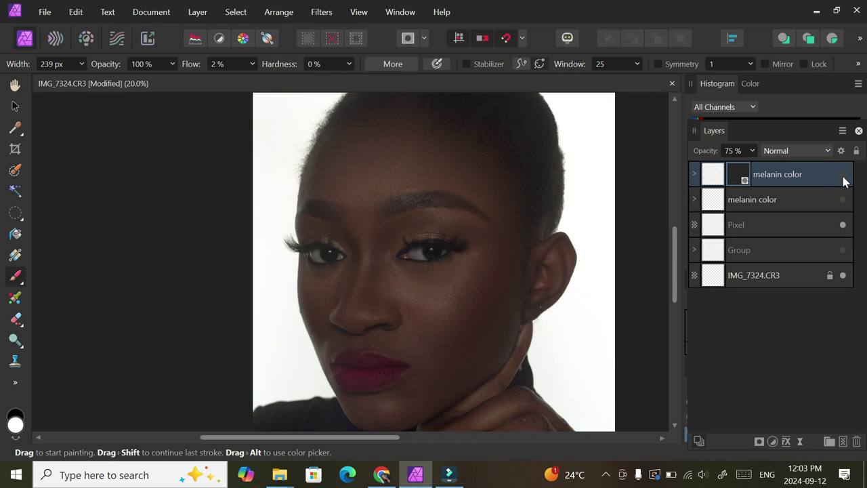
Show the top melanin color group to preview the deepened skin tones
{"action": "left_click", "coordinate": [843, 175]}
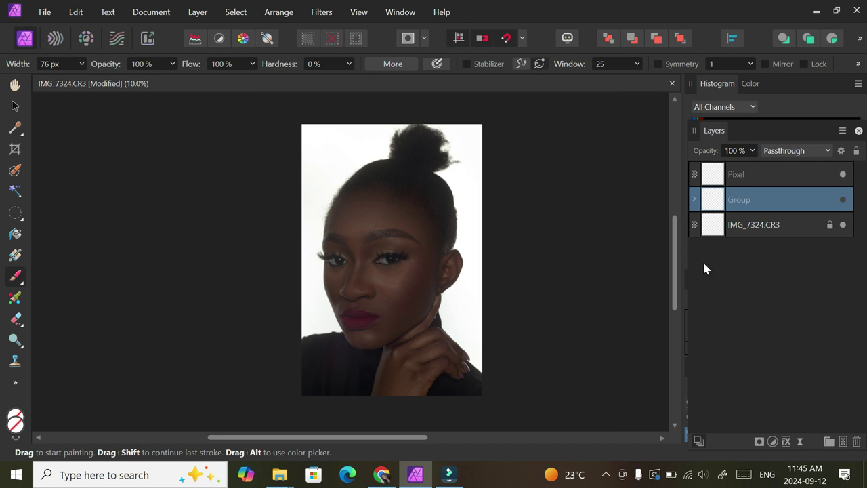
{"action": "left_click", "coordinate": [757, 178]}
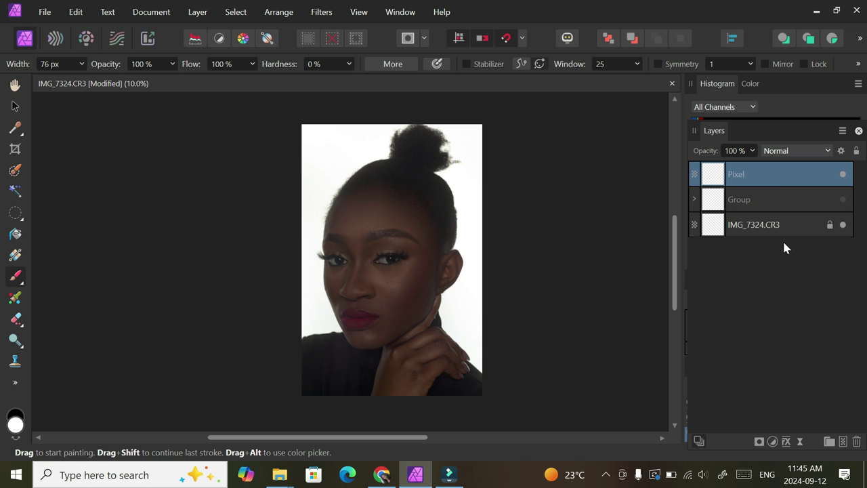
{"action": "left_click", "coordinate": [780, 202]}
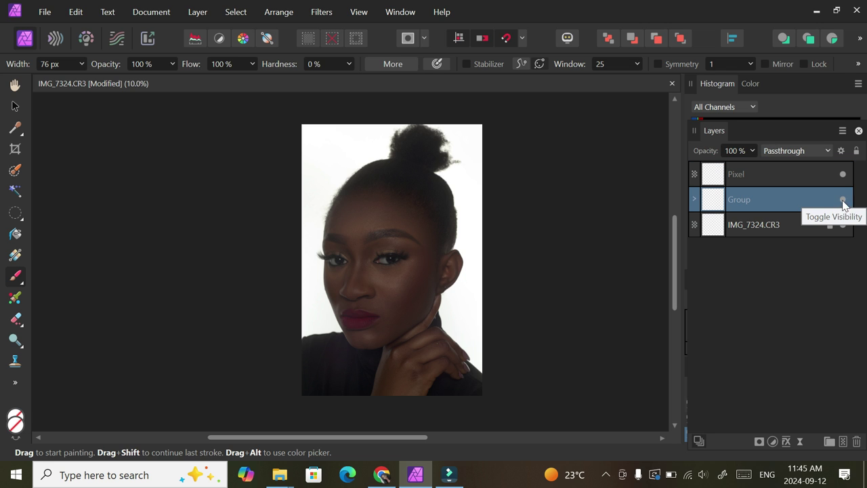
{"action": "left_click", "coordinate": [842, 174]}
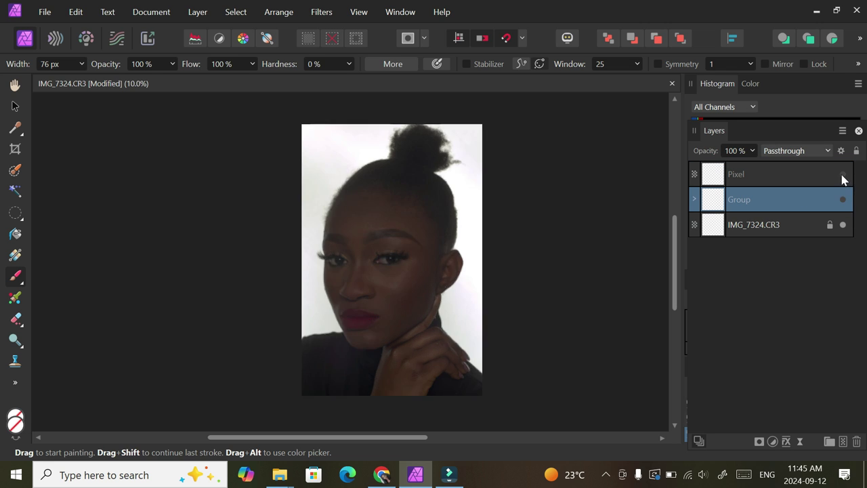
{"action": "left_click", "coordinate": [842, 174]}
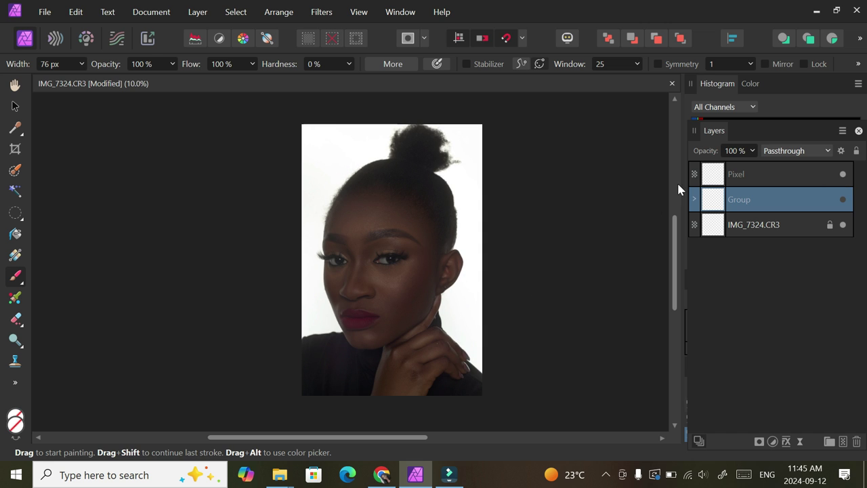
{"action": "left_click", "coordinate": [751, 174]}
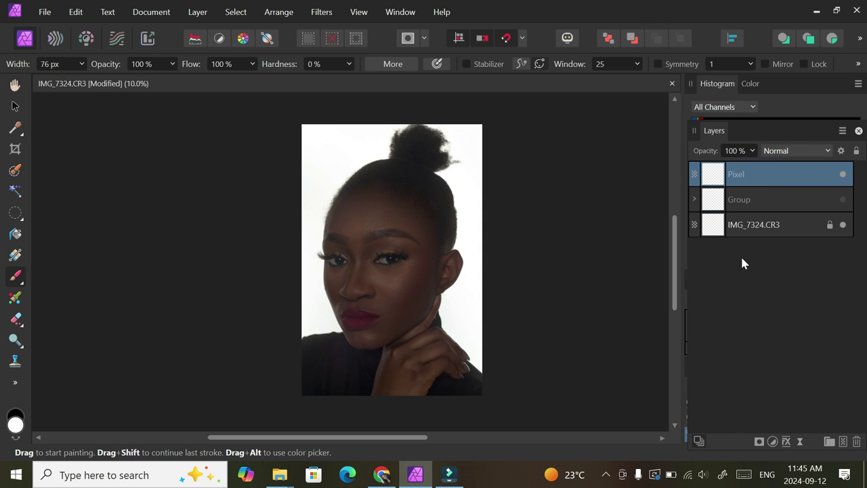
Add a Selective Color adjustment with Reds at Cyan about 40%, Black -14%, Magenta 6%
{"action": "left_click", "coordinate": [772, 440]}
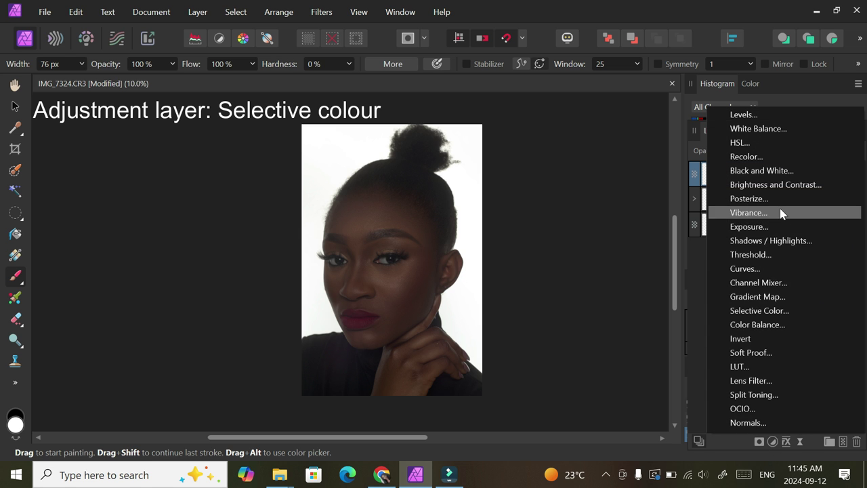
{"action": "left_click", "coordinate": [759, 311]}
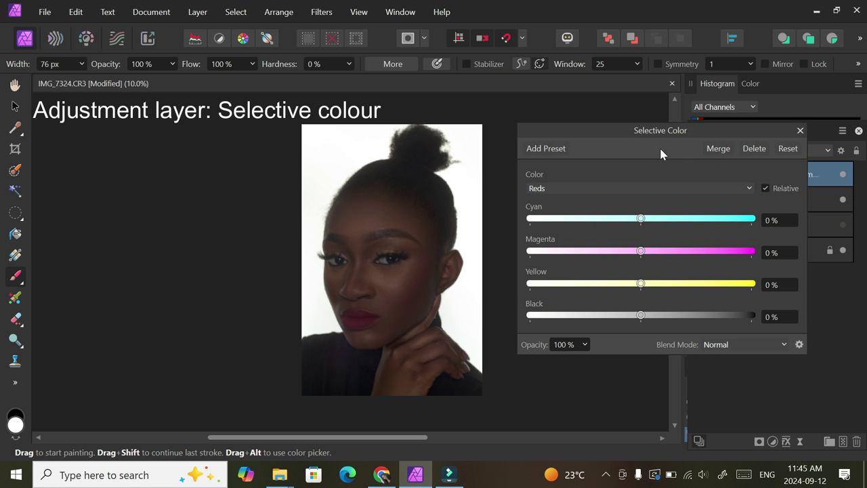
{"action": "left_click", "coordinate": [648, 220]}
{"action": "left_click_drag", "start_coordinate": [648, 220], "coordinate": [685, 224]}
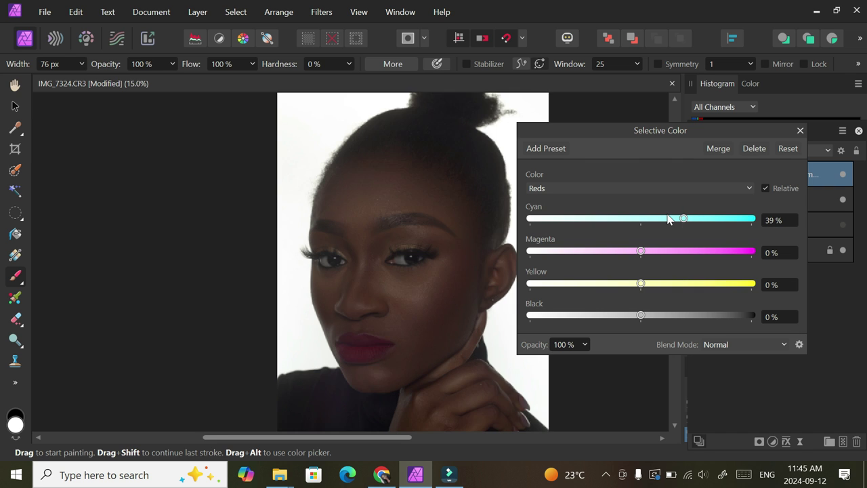
{"action": "key", "text": "ctrl+plus"}
{"action": "left_click_drag", "start_coordinate": [663, 137], "coordinate": [716, 137]}
{"action": "left_click_drag", "start_coordinate": [736, 219], "coordinate": [739, 219]}
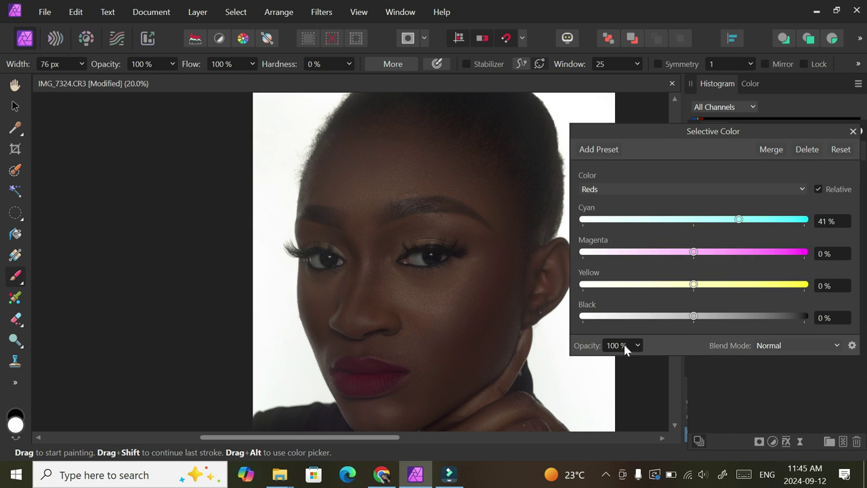
{"action": "left_click_drag", "start_coordinate": [693, 316], "coordinate": [677, 323]}
{"action": "left_click_drag", "start_coordinate": [738, 223], "coordinate": [736, 226]}
{"action": "left_click_drag", "start_coordinate": [700, 252], "coordinate": [700, 257]}
Shift the Yellows by Cyan 15%, Magenta 6% and Yellow 14%, then close the settings
{"action": "left_click", "coordinate": [663, 190]}
{"action": "left_click", "coordinate": [655, 219]}
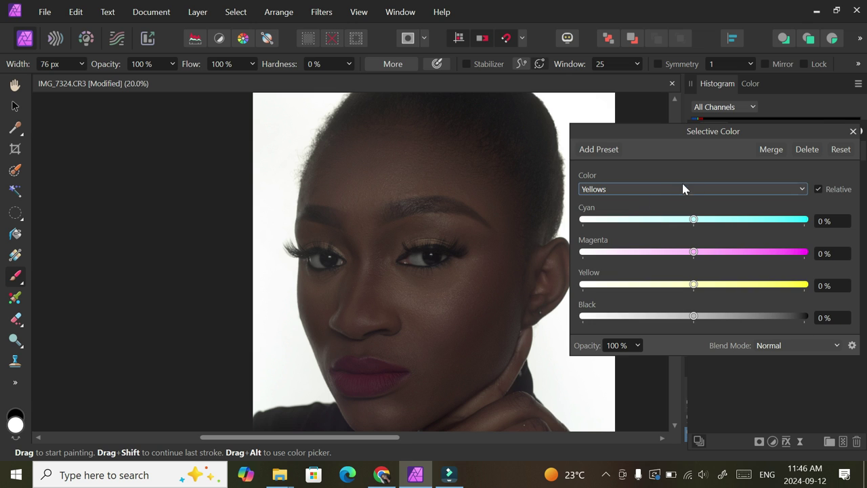
{"action": "left_click_drag", "start_coordinate": [700, 225], "coordinate": [711, 225]}
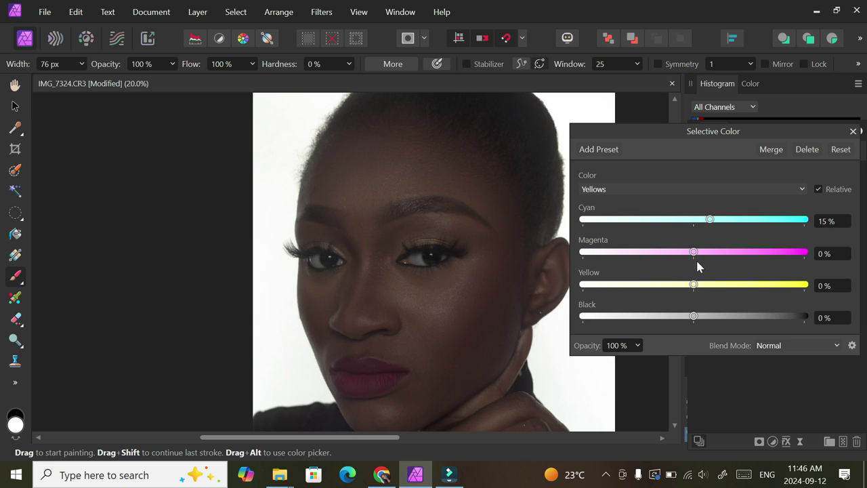
{"action": "left_click_drag", "start_coordinate": [697, 254], "coordinate": [703, 255]}
{"action": "left_click_drag", "start_coordinate": [693, 285], "coordinate": [708, 288]}
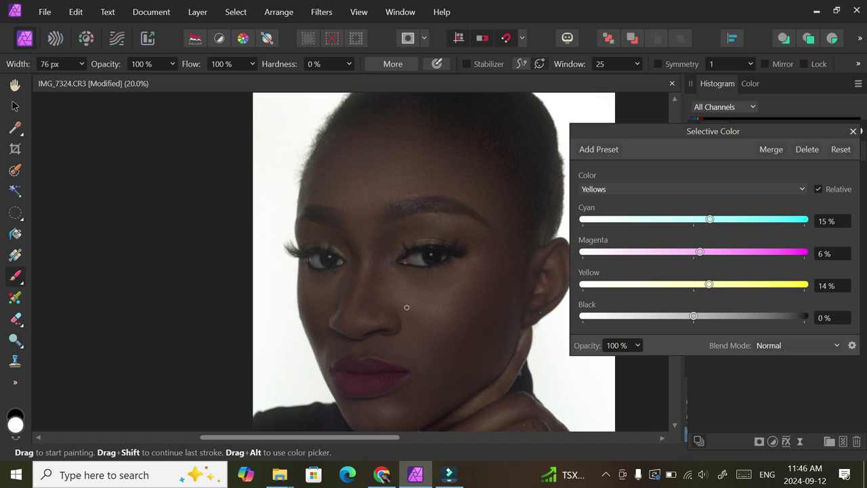
{"action": "left_click", "coordinate": [853, 132]}
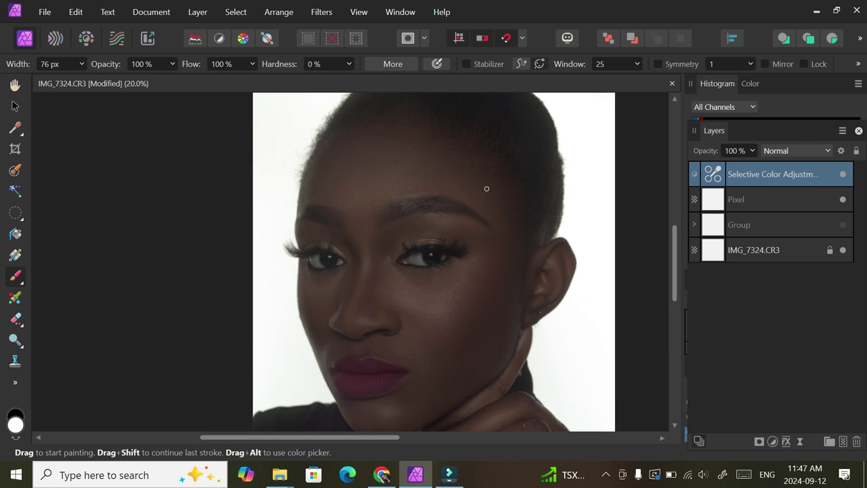
Add an HSL adjustment giving the reds +5% luminosity and -5% saturation
{"action": "left_click", "coordinate": [772, 440]}
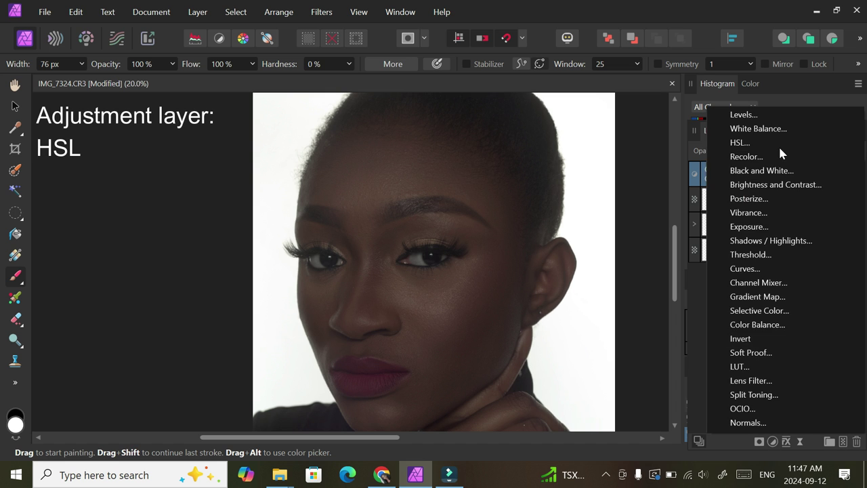
{"action": "left_click", "coordinate": [740, 143]}
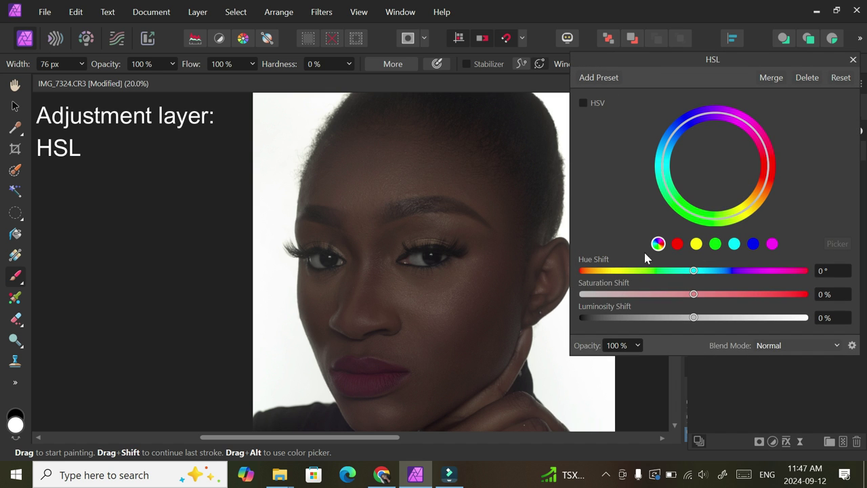
{"action": "left_click", "coordinate": [677, 243]}
{"action": "mouse_move", "coordinate": [696, 320]}
{"action": "left_mouse_down"}
{"action": "mouse_move", "coordinate": [703, 322]}
{"action": "mouse_move", "coordinate": [615, 329]}
{"action": "mouse_move", "coordinate": [704, 332]}
{"action": "mouse_move", "coordinate": [696, 334]}
{"action": "left_mouse_up"}
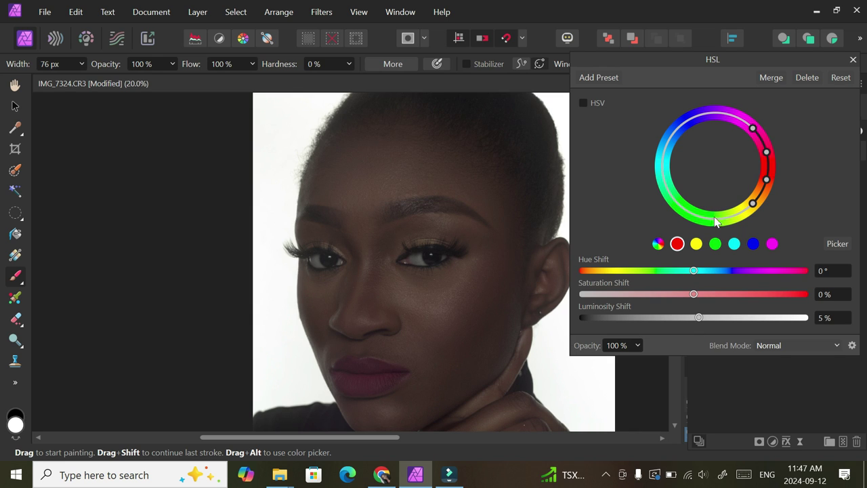
{"action": "left_click_drag", "start_coordinate": [693, 294], "coordinate": [686, 299]}
{"action": "left_click_drag", "start_coordinate": [687, 302], "coordinate": [689, 302]}
Add a Black and White adjustment layer using the Multiply blend mode
{"action": "left_click", "coordinate": [853, 59]}
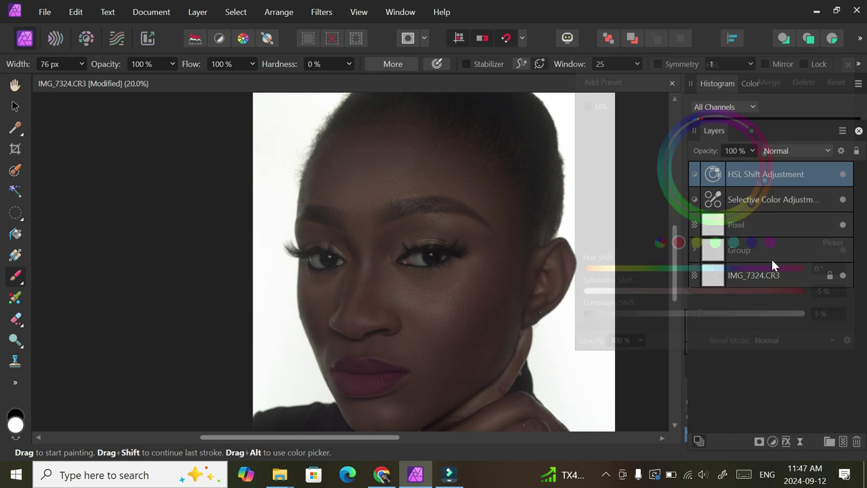
{"action": "left_click", "coordinate": [772, 441]}
{"action": "left_click", "coordinate": [772, 171]}
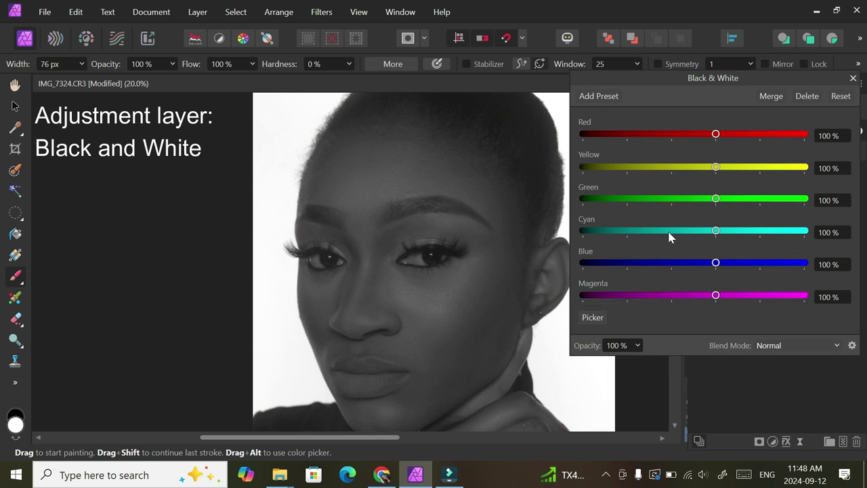
{"action": "left_click", "coordinate": [853, 78]}
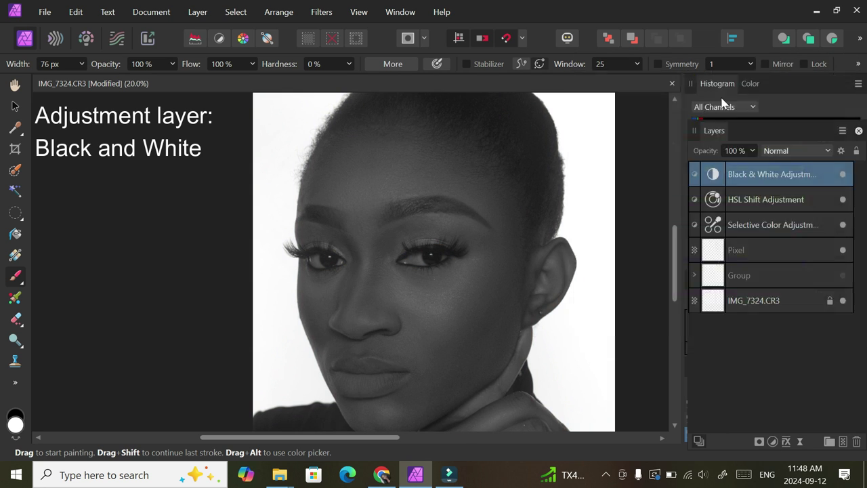
{"action": "left_click", "coordinate": [780, 152]}
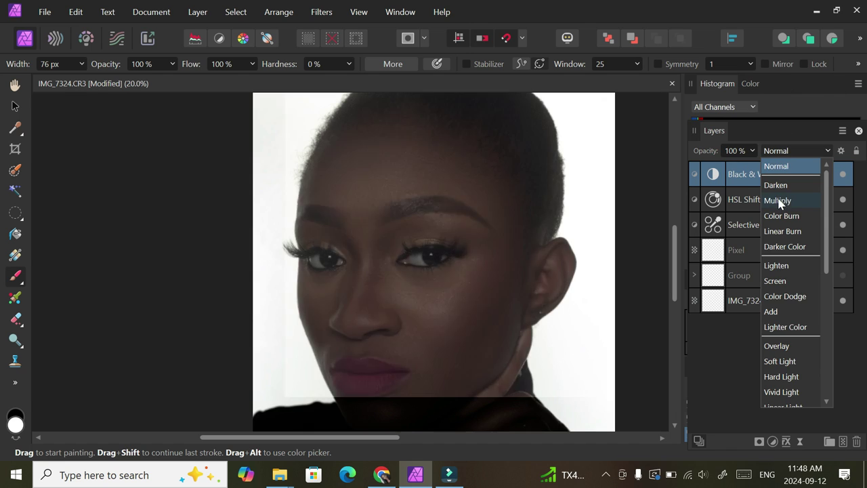
{"action": "left_click", "coordinate": [778, 200]}
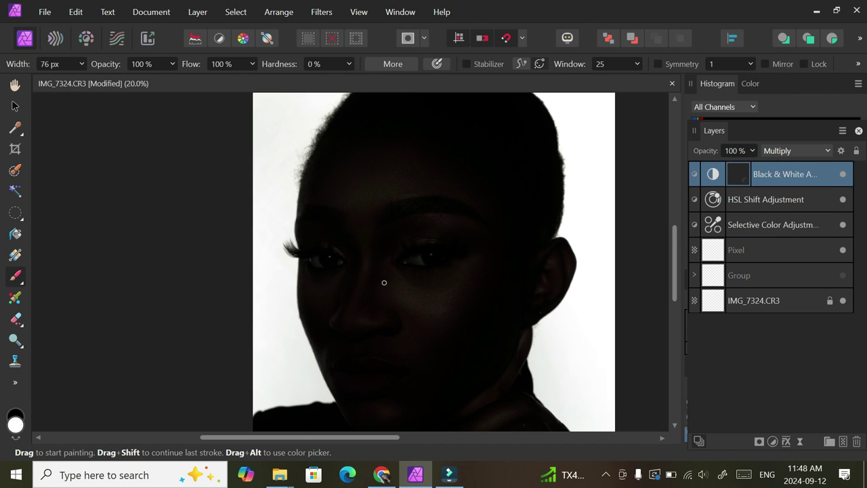
Set the Black & White layer's opacity to 50%
{"action": "left_click", "coordinate": [752, 151]}
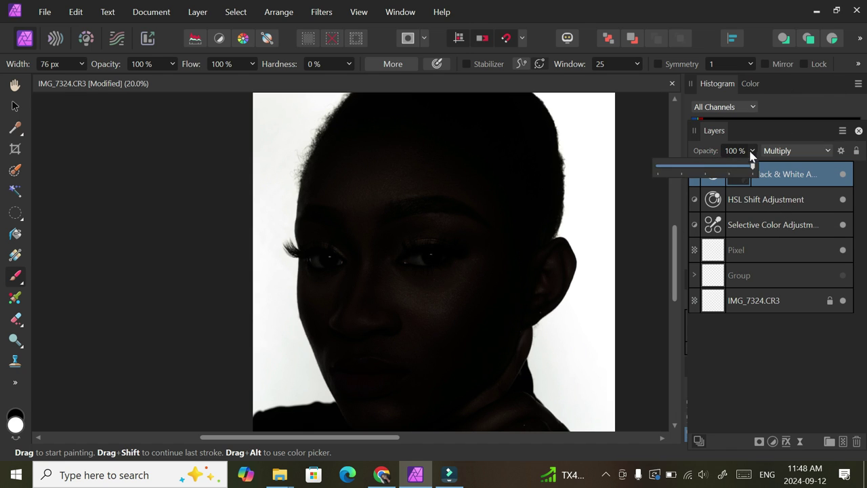
{"action": "left_click", "coordinate": [705, 168]}
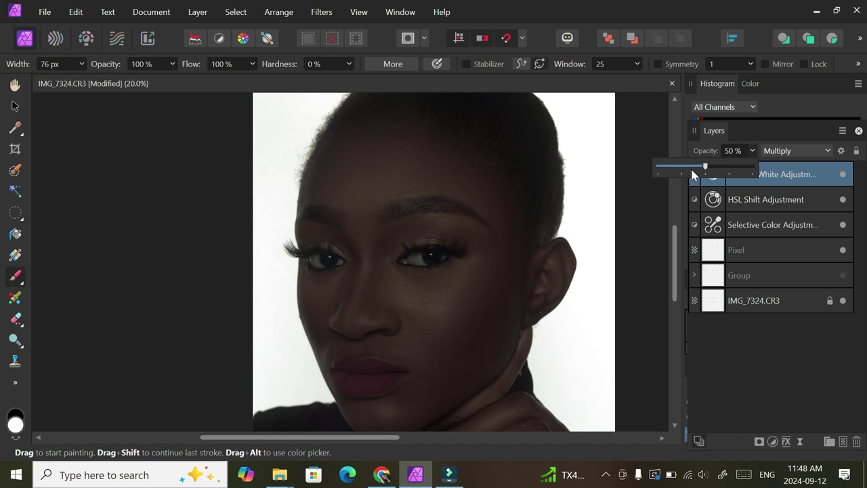
{"action": "left_click_drag", "start_coordinate": [692, 178], "coordinate": [705, 172]}
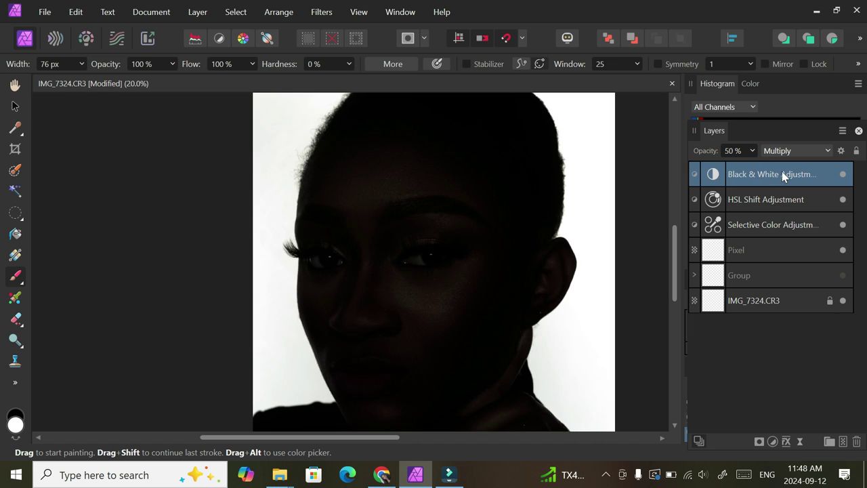
{"action": "left_click", "coordinate": [766, 203]}
{"action": "left_click", "coordinate": [798, 177]}
{"action": "left_click", "coordinate": [842, 174]}
{"action": "left_click", "coordinate": [752, 150]}
{"action": "left_click_drag", "start_coordinate": [721, 170], "coordinate": [693, 171]}
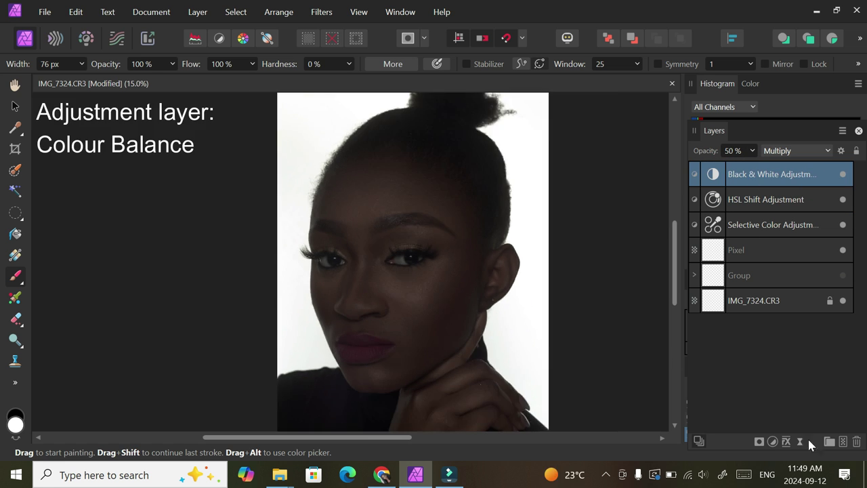
Add a Color Balance adjustment nudging the Shadows slightly toward blue
{"action": "left_click", "coordinate": [772, 441]}
{"action": "left_click", "coordinate": [731, 323]}
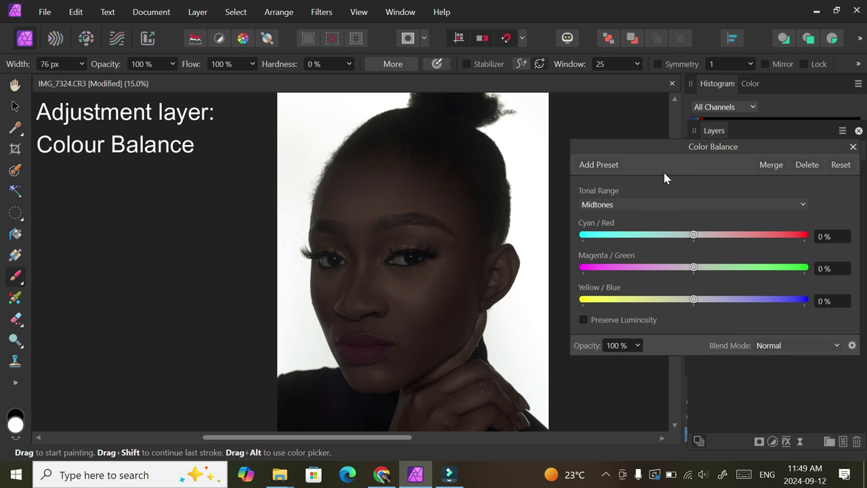
{"action": "left_click", "coordinate": [681, 198]}
{"action": "left_click", "coordinate": [675, 219]}
{"action": "left_click_drag", "start_coordinate": [694, 302], "coordinate": [697, 309]}
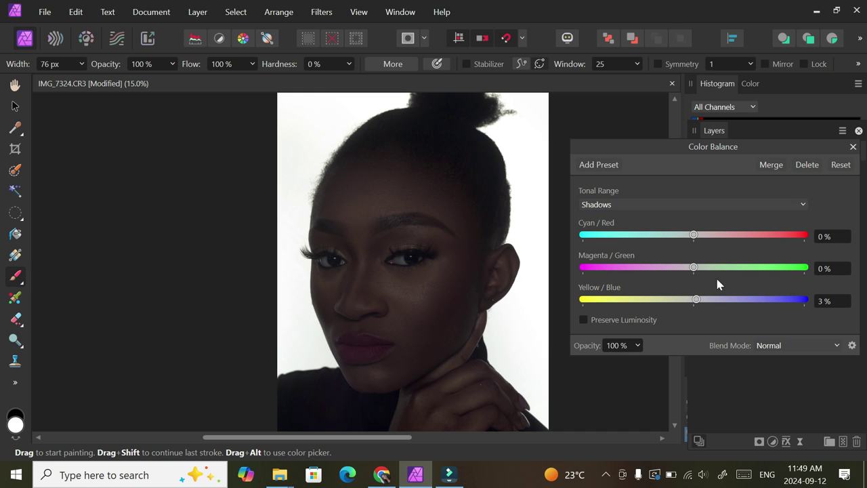
{"action": "left_click", "coordinate": [731, 204]}
{"action": "left_click", "coordinate": [722, 234]}
{"action": "left_click", "coordinate": [707, 202]}
{"action": "left_click", "coordinate": [705, 201]}
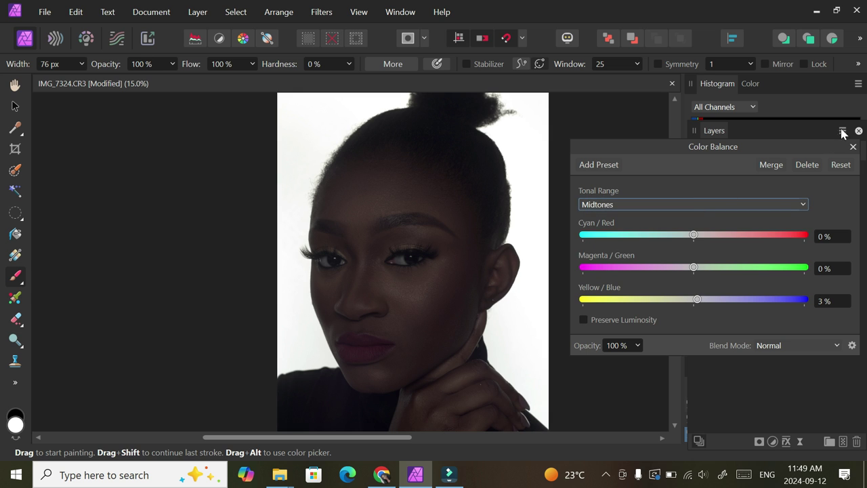
{"action": "left_click", "coordinate": [852, 145]}
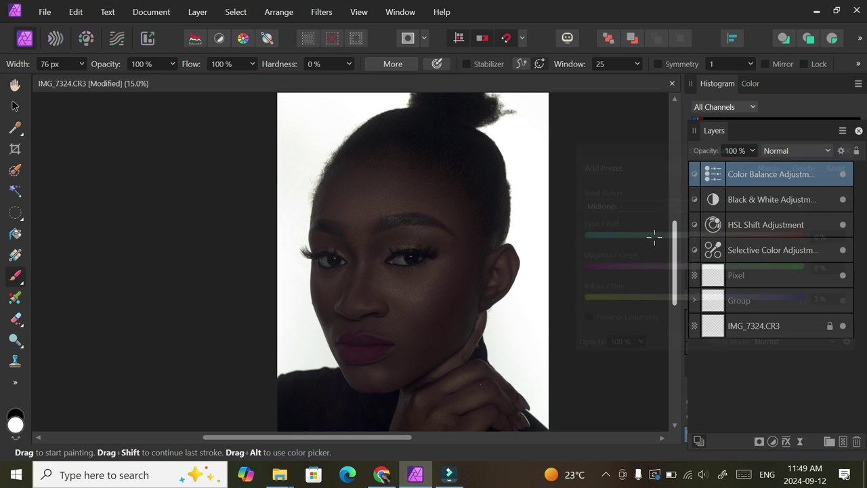
Lower the Color Balance layer's opacity to 75%
{"action": "left_click", "coordinate": [751, 150]}
{"action": "left_click_drag", "start_coordinate": [752, 166], "coordinate": [729, 166]}
{"action": "double_click", "coordinate": [779, 177]}
{"action": "left_click", "coordinate": [768, 199]}
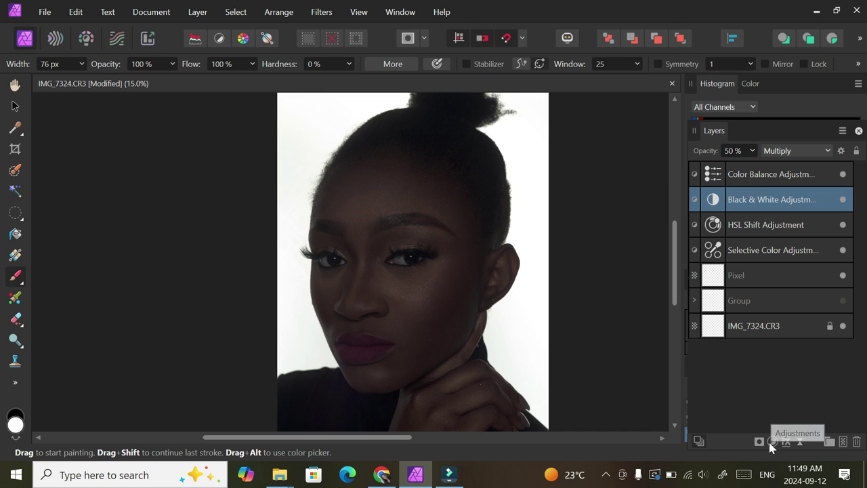
Add a Brightness / Contrast adjustment with Contrast 10% and Brightness raised slightly to about 7%
{"action": "left_click", "coordinate": [778, 174]}
{"action": "left_click", "coordinate": [771, 440]}
{"action": "left_click", "coordinate": [793, 184]}
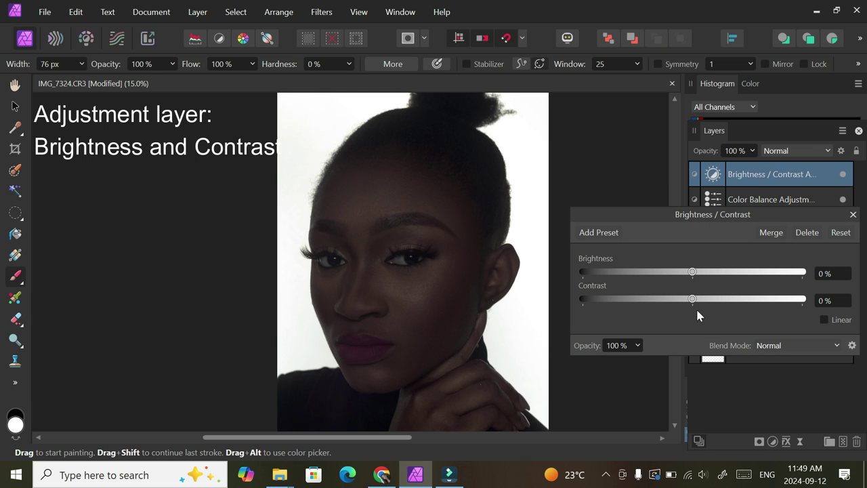
{"action": "left_click_drag", "start_coordinate": [692, 302], "coordinate": [704, 306]}
{"action": "left_click", "coordinate": [826, 301]}
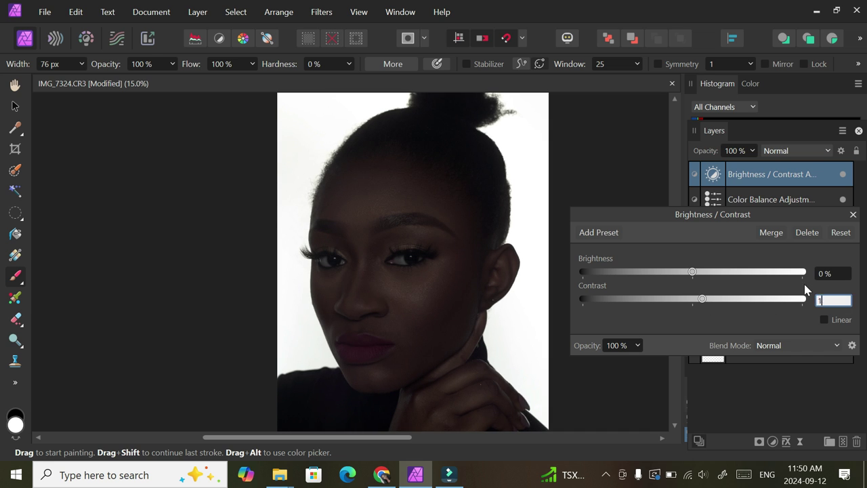
{"action": "type", "text": "10"}
{"action": "key", "text": "Return"}
{"action": "mouse_move", "coordinate": [692, 272]}
{"action": "left_mouse_down"}
{"action": "mouse_move", "coordinate": [730, 275]}
{"action": "mouse_move", "coordinate": [702, 279]}
{"action": "left_mouse_up"}
{"action": "scroll", "coordinate": [822, 275], "scroll_direction": "down", "scroll_amount": 2}
Set the Selective Color layer's opacity to 75%
{"action": "left_click", "coordinate": [853, 214]}
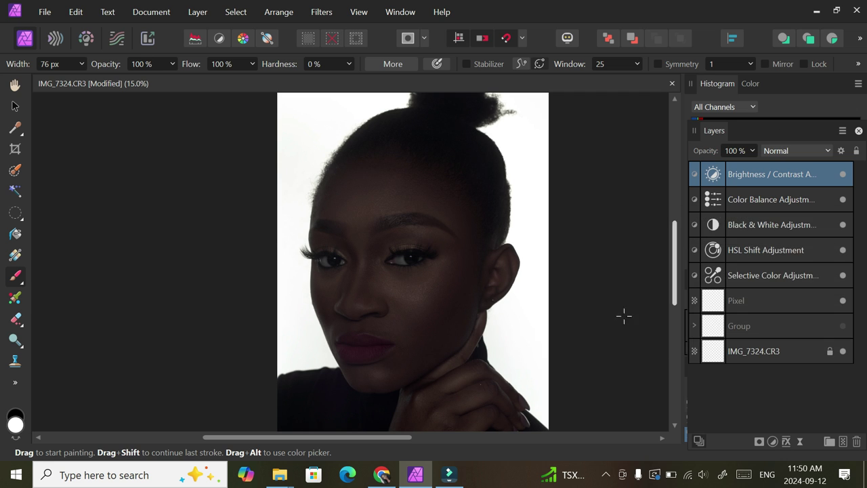
{"action": "left_click", "coordinate": [757, 225]}
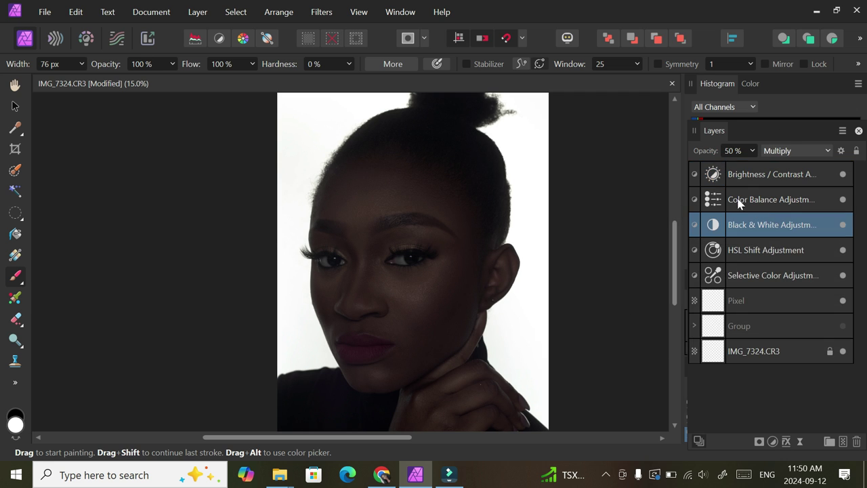
{"action": "left_click", "coordinate": [738, 279]}
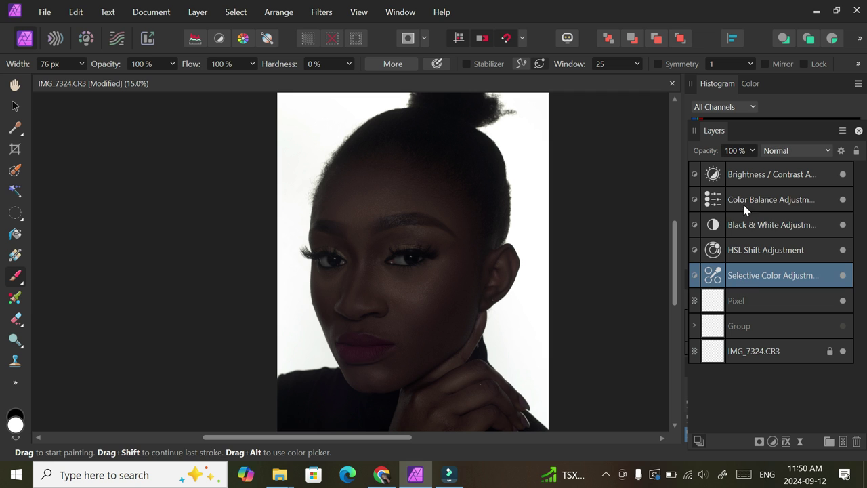
{"action": "left_click", "coordinate": [750, 151]}
{"action": "key", "text": "ctrl+minus"}
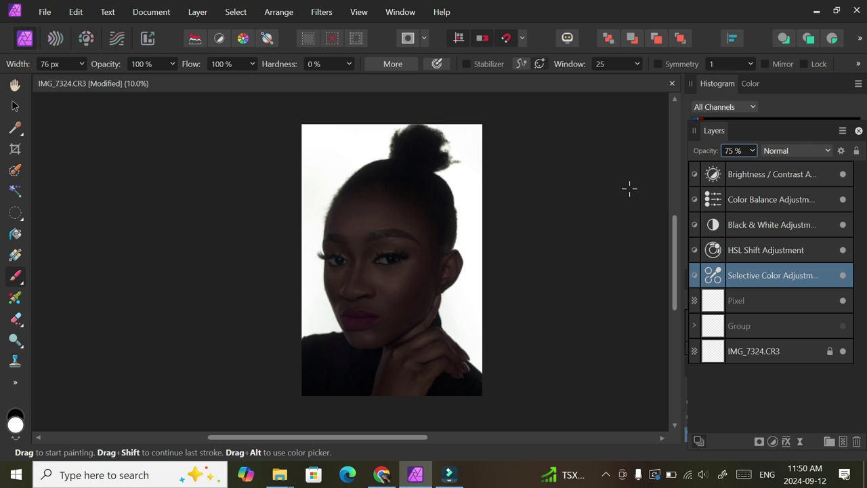
Lower the Color Balance layer to 50% opacity
{"action": "left_click", "coordinate": [742, 224]}
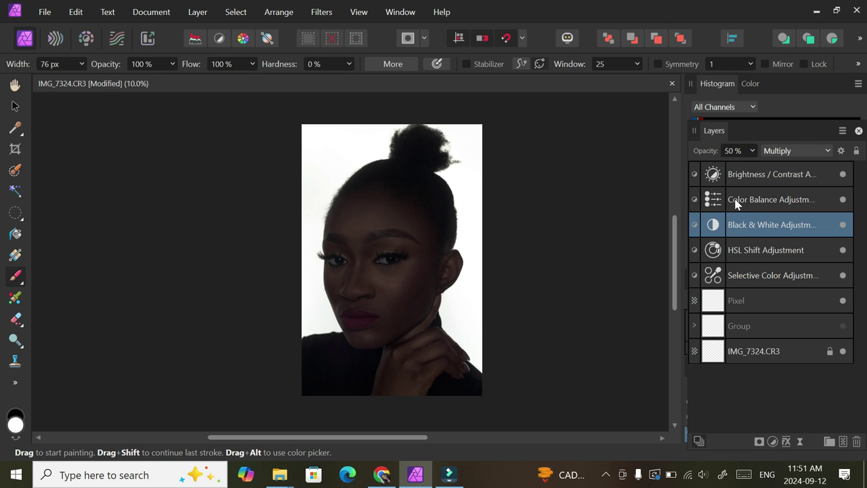
{"action": "left_click", "coordinate": [735, 199]}
{"action": "left_click", "coordinate": [752, 150]}
{"action": "left_click_drag", "start_coordinate": [741, 175], "coordinate": [732, 179]}
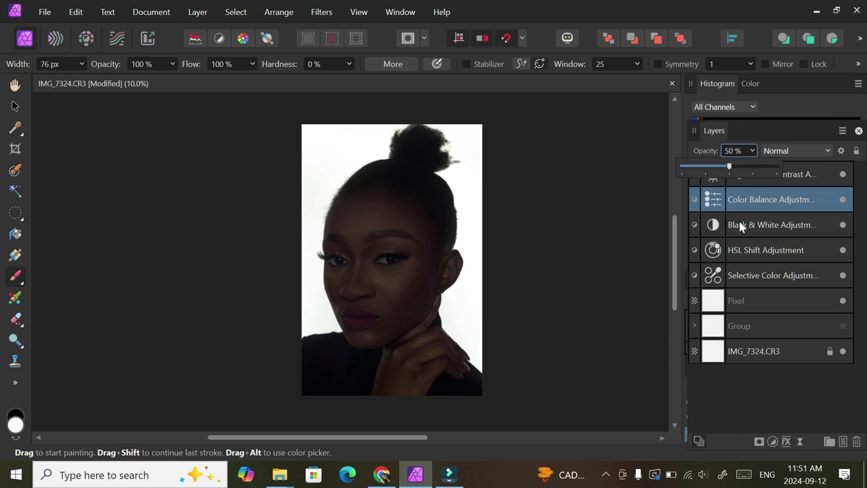
Set the Black & White layer's opacity to 60%
{"action": "key", "text": "ctrl+plus"}
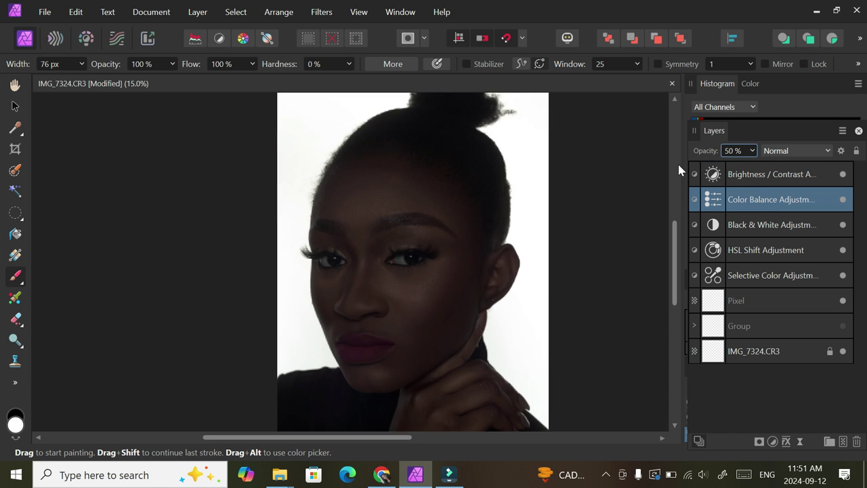
{"action": "key", "text": "ctrl+plus"}
{"action": "mouse_move", "coordinate": [675, 271]}
{"action": "left_mouse_down"}
{"action": "mouse_move", "coordinate": [677, 300]}
{"action": "mouse_move", "coordinate": [674, 274]}
{"action": "left_mouse_up"}
{"action": "left_click", "coordinate": [748, 176]}
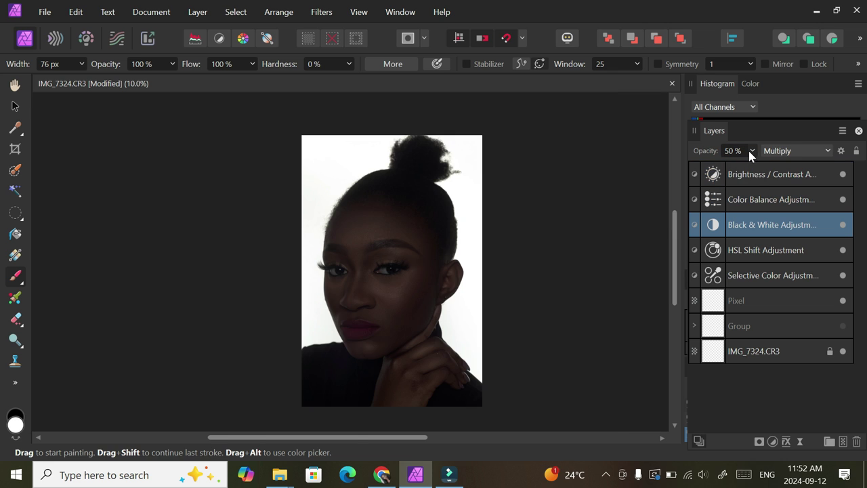
{"action": "left_click", "coordinate": [750, 150]}
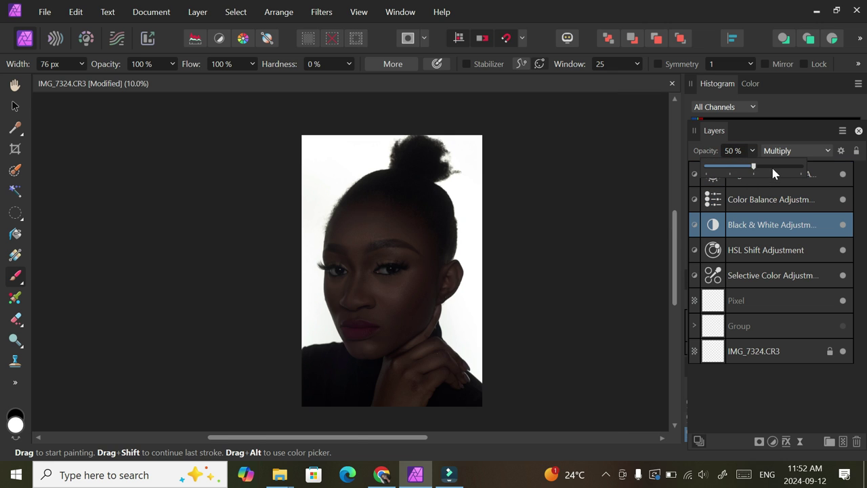
{"action": "left_click_drag", "start_coordinate": [774, 174], "coordinate": [777, 174]}
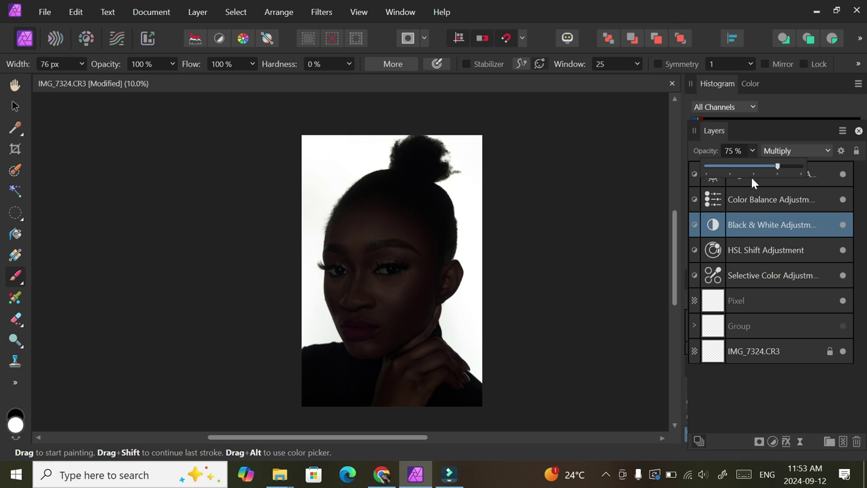
{"action": "left_click", "coordinate": [766, 166]}
{"action": "left_click_drag", "start_coordinate": [768, 166], "coordinate": [763, 168]}
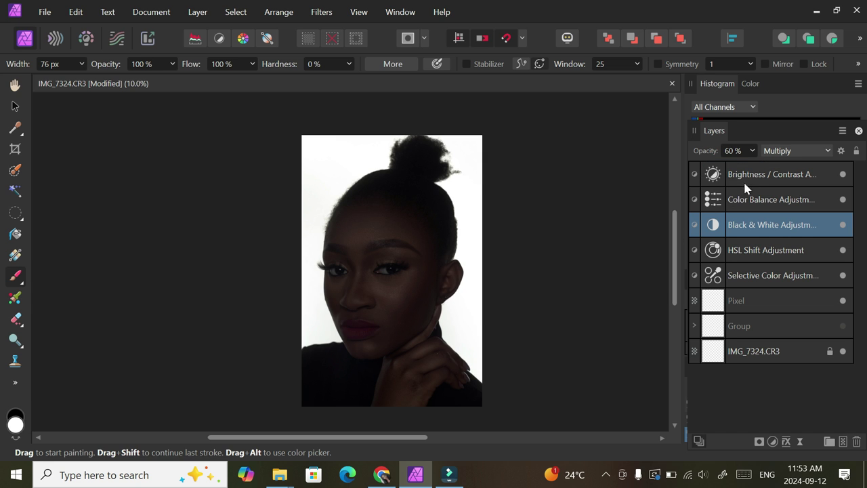
Raise the Brightness / Contrast brightness to 30%, leaving contrast at 11%
{"action": "double_click", "coordinate": [708, 181]}
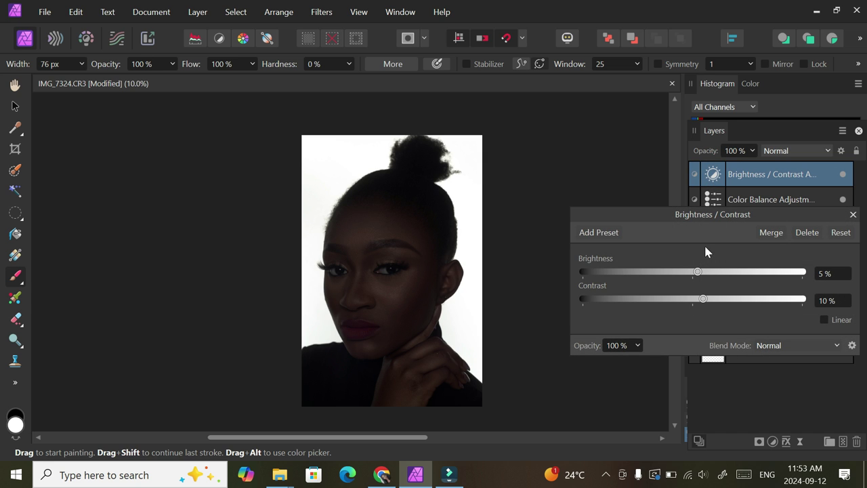
{"action": "left_click_drag", "start_coordinate": [699, 272], "coordinate": [725, 272]}
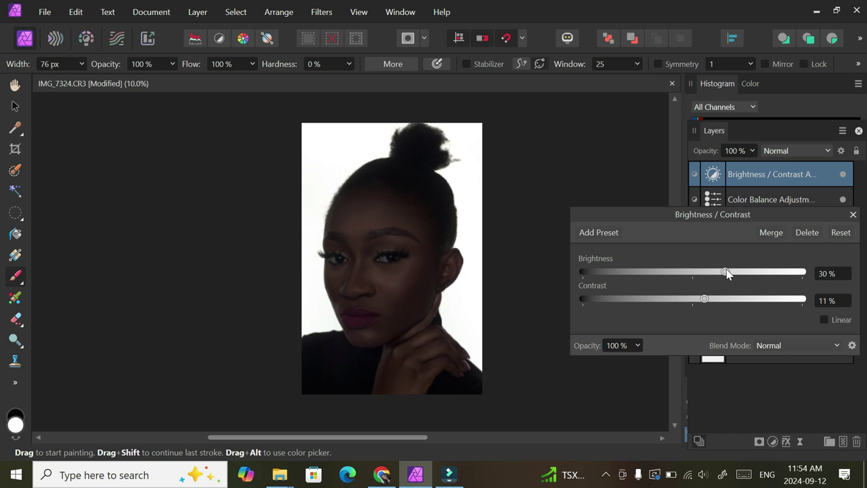
{"action": "left_click", "coordinate": [853, 214]}
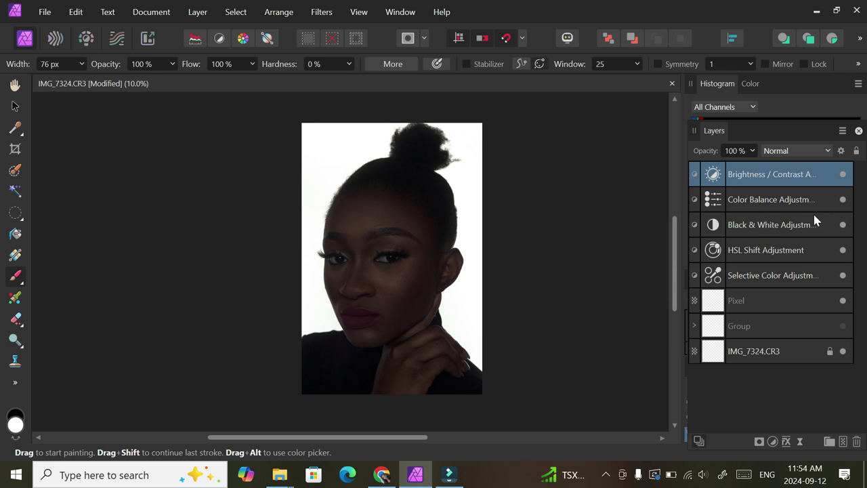
Set the Black & White adjustment's Yellow to 159% and Red to 154%
{"action": "double_click", "coordinate": [713, 232]}
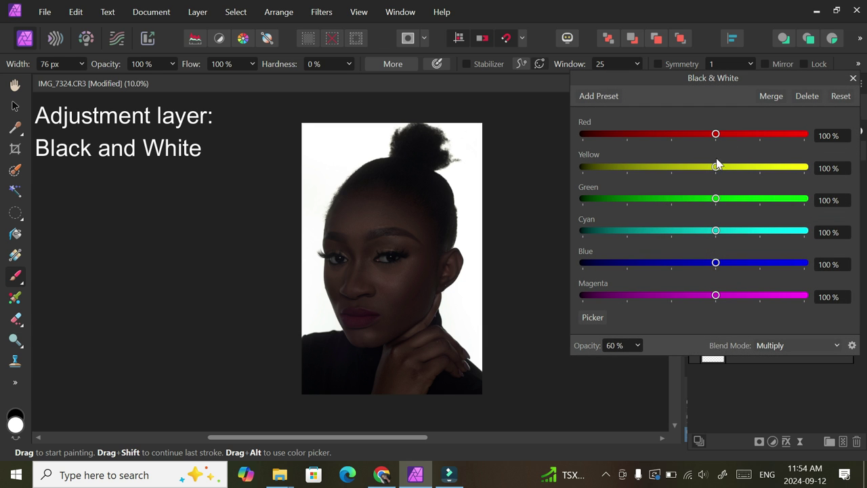
{"action": "left_click_drag", "start_coordinate": [717, 164], "coordinate": [740, 173]}
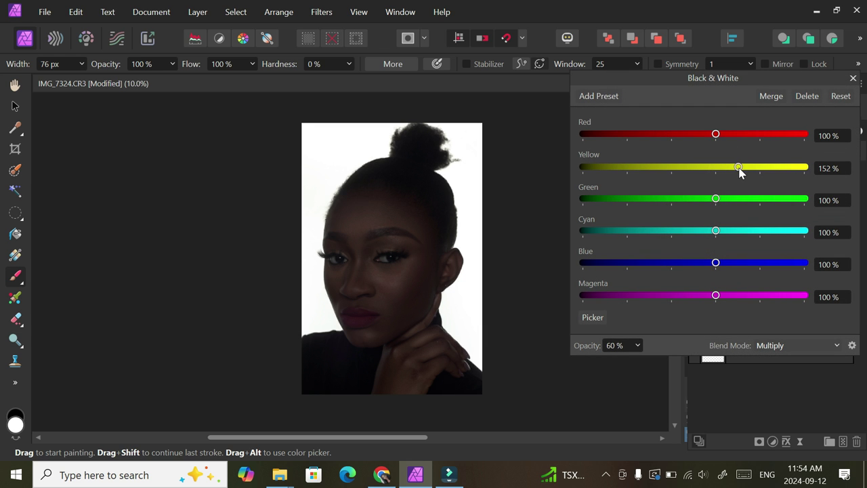
{"action": "left_click_drag", "start_coordinate": [720, 132], "coordinate": [729, 140]}
{"action": "left_click_drag", "start_coordinate": [736, 168], "coordinate": [743, 172]}
{"action": "left_click_drag", "start_coordinate": [741, 136], "coordinate": [739, 136]}
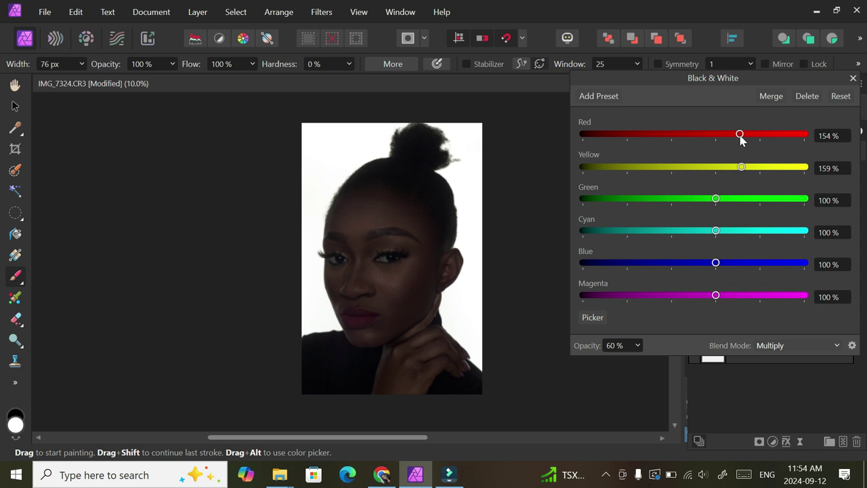
{"action": "left_click", "coordinate": [853, 78]}
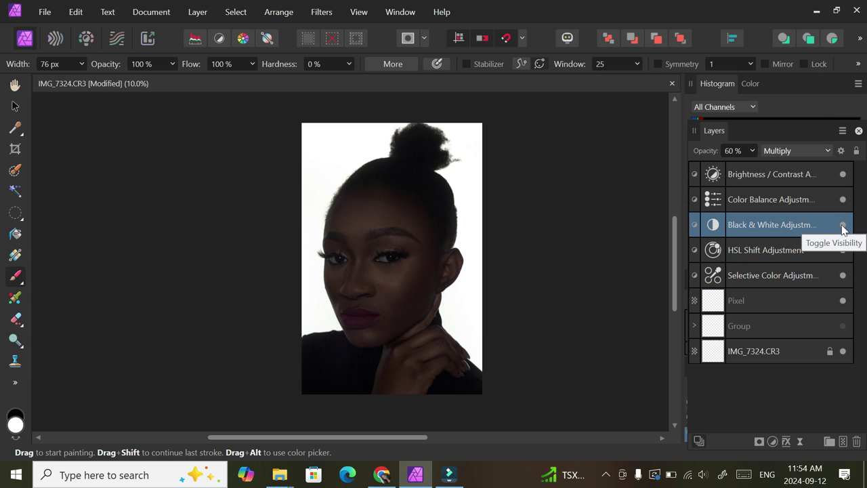
Toggle the Black & White layer on and off to compare the result
{"action": "left_click", "coordinate": [843, 230]}
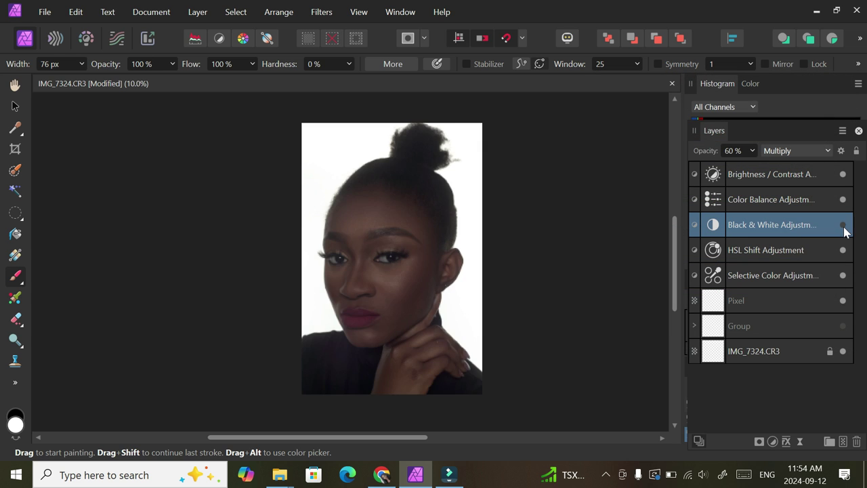
{"action": "left_click", "coordinate": [844, 231]}
{"action": "left_click", "coordinate": [845, 232]}
{"action": "left_click", "coordinate": [845, 231]}
{"action": "left_click", "coordinate": [846, 231]}
{"action": "left_click", "coordinate": [848, 230]}
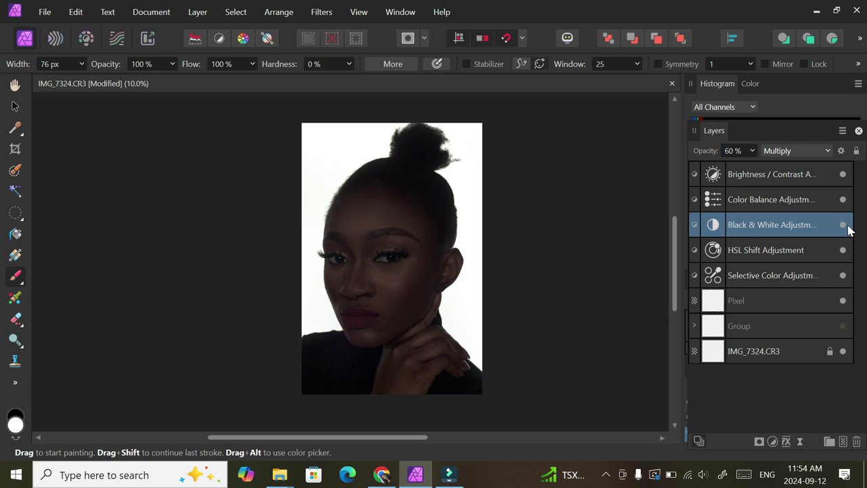
{"action": "left_click", "coordinate": [848, 231]}
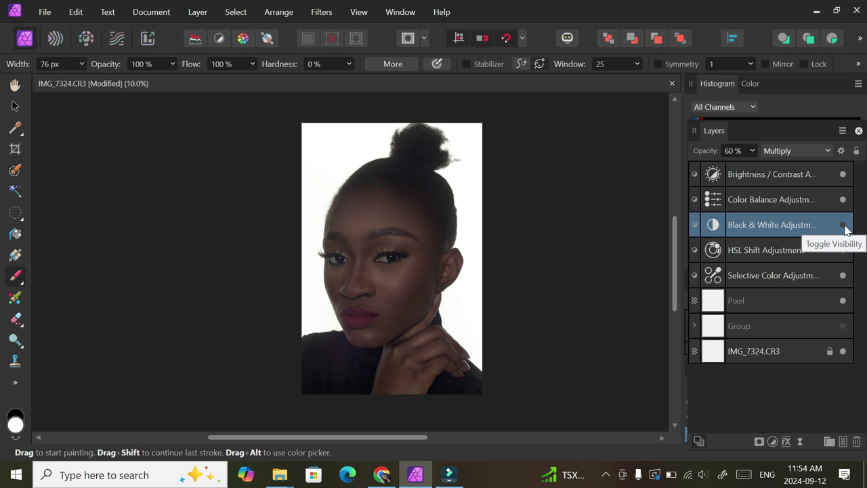
Select the five adjustment layers and compare them hidden versus shown
{"action": "left_click", "coordinate": [844, 225]}
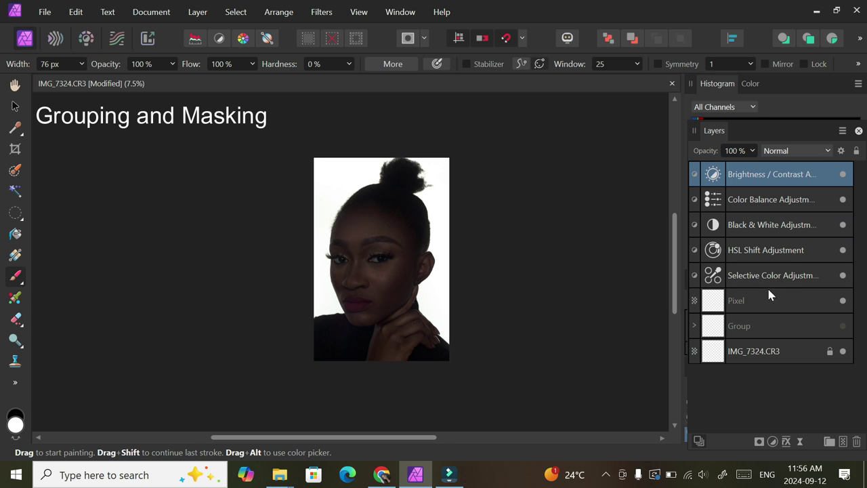
{"action": "left_click", "coordinate": [776, 278], "text": "shift"}
{"action": "left_click", "coordinate": [843, 276]}
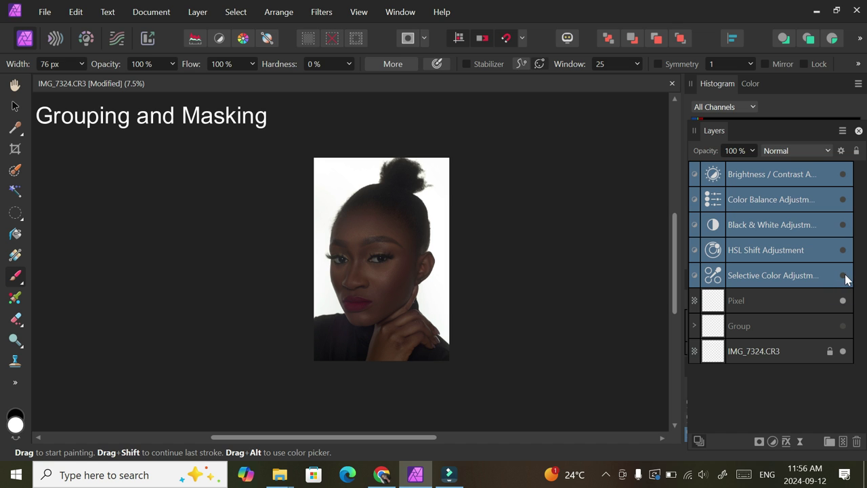
{"action": "left_click", "coordinate": [843, 276]}
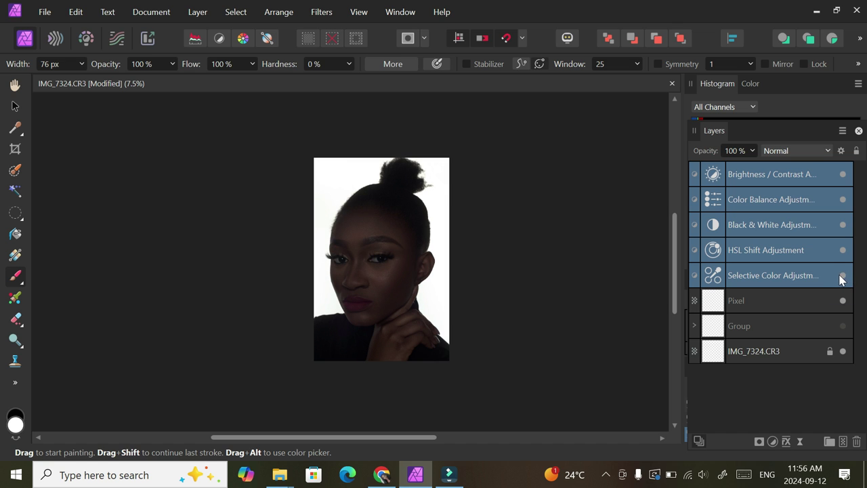
{"action": "left_click", "coordinate": [842, 276]}
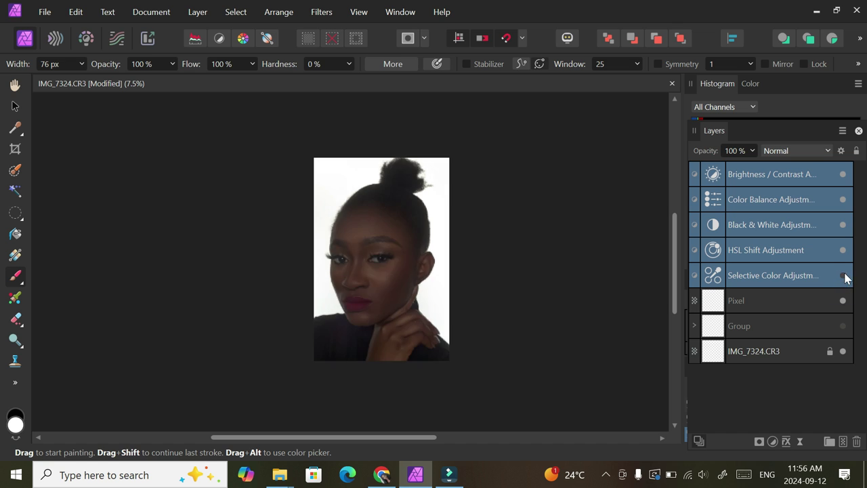
{"action": "left_click", "coordinate": [845, 276]}
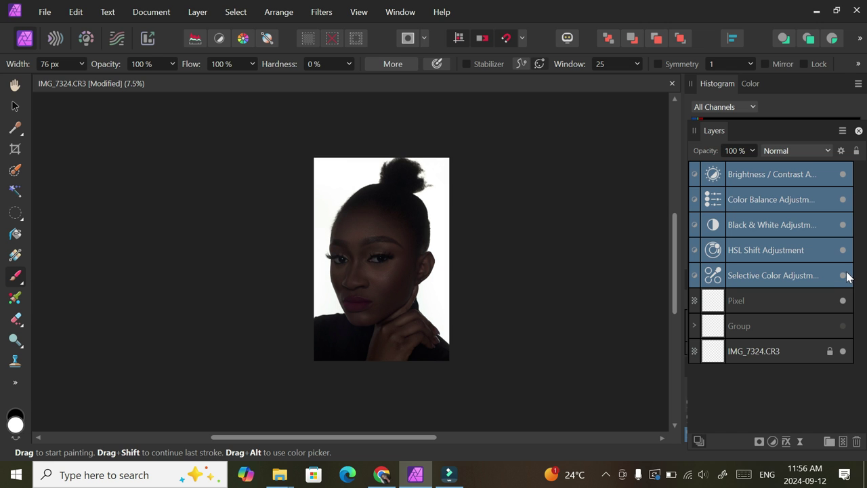
Group the five adjustments as 'melanin color' and duplicate the group
{"action": "key", "text": "ctrl+g"}
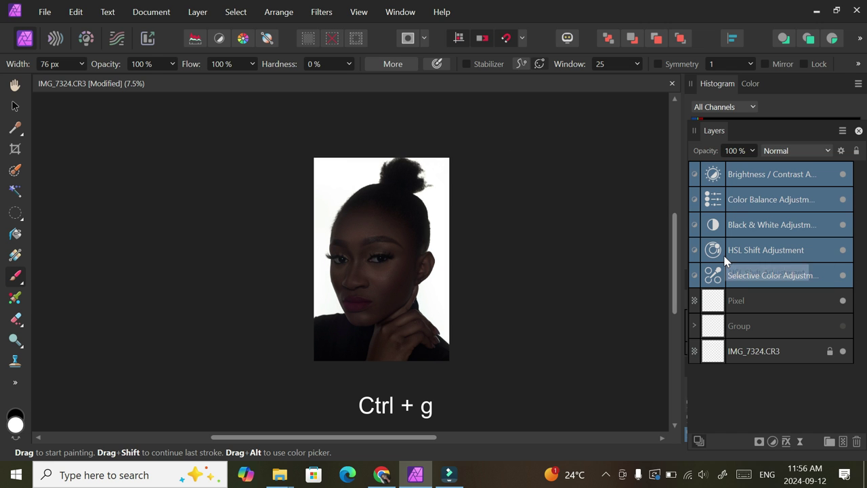
{"action": "key", "text": "ctrl+g"}
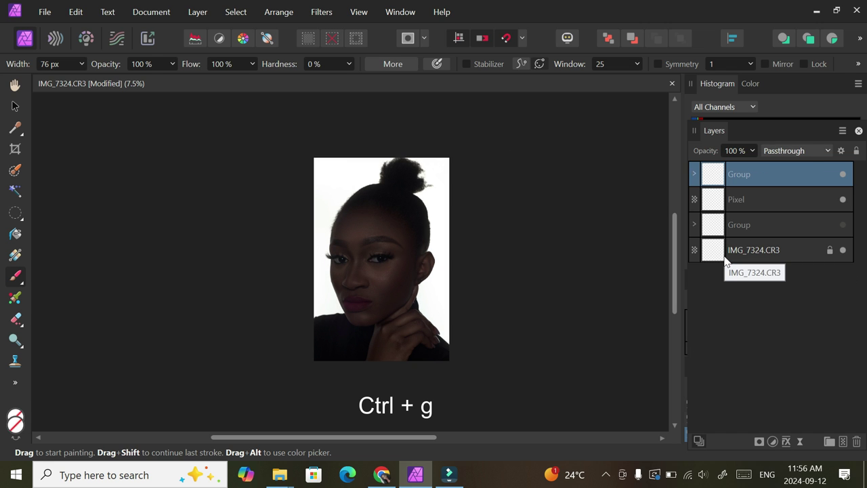
{"action": "double_click", "coordinate": [741, 176]}
{"action": "type", "text": "melanin color"}
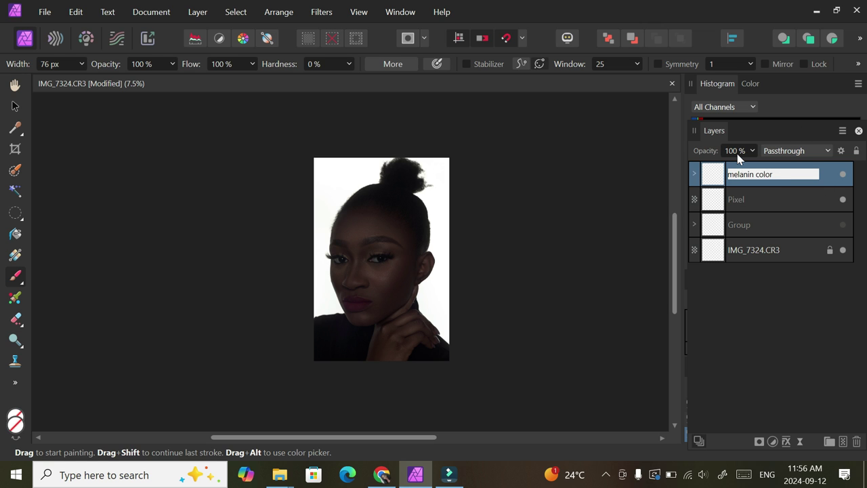
{"action": "key", "text": "Return"}
{"action": "key", "text": "ctrl+j"}
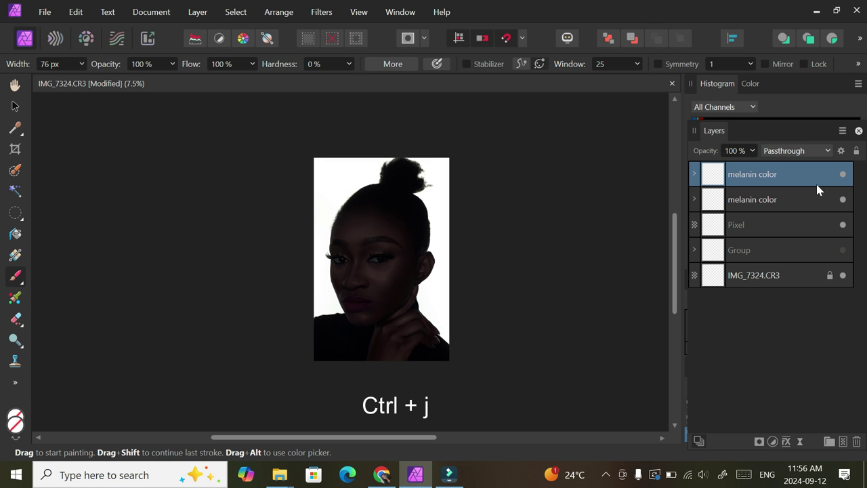
Hide the lower melanin color copy and add a mask to the top melanin color group
{"action": "left_click", "coordinate": [842, 199]}
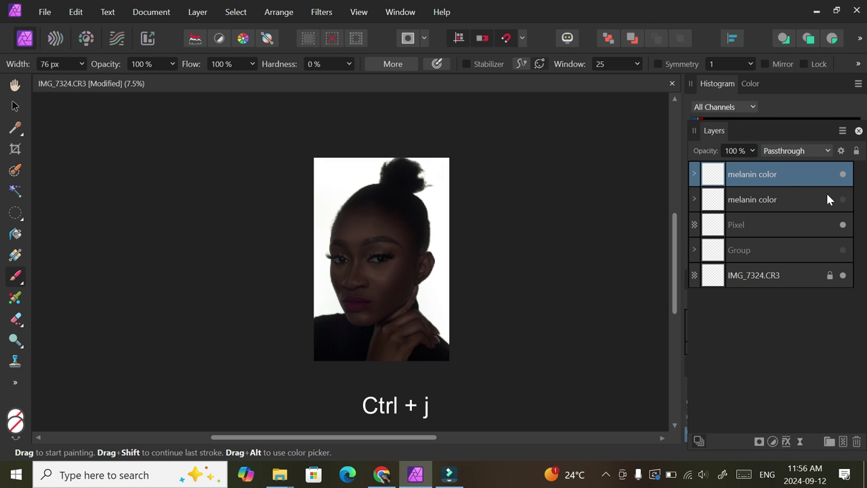
{"action": "left_click", "coordinate": [758, 441]}
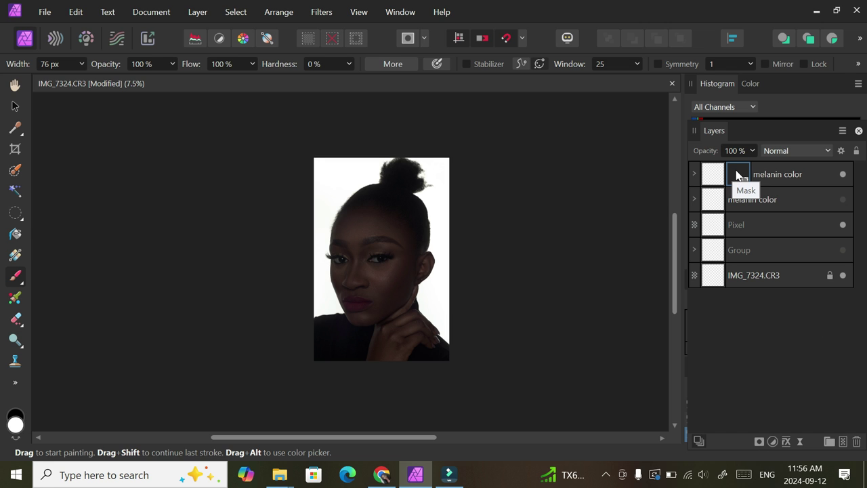
{"action": "scroll", "coordinate": [674, 233], "scroll_direction": "up", "scroll_amount": 1}
{"action": "scroll", "coordinate": [673, 234], "scroll_direction": "down", "scroll_amount": 2}
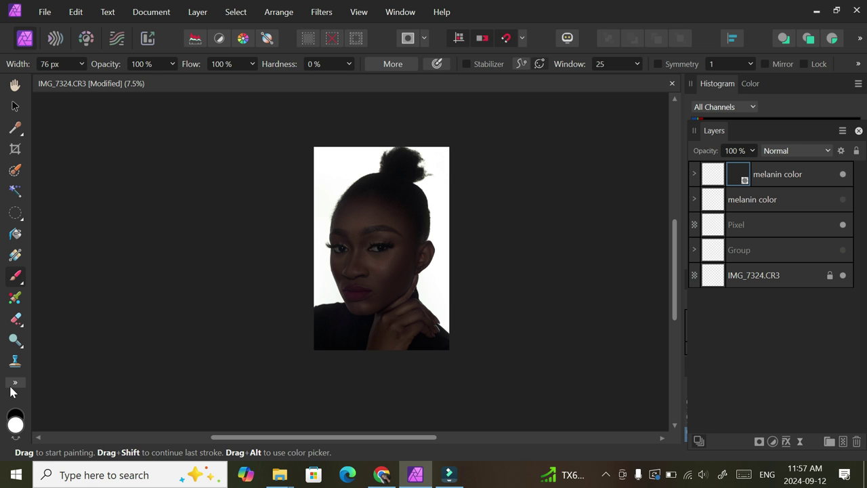
{"action": "left_click", "coordinate": [741, 201]}
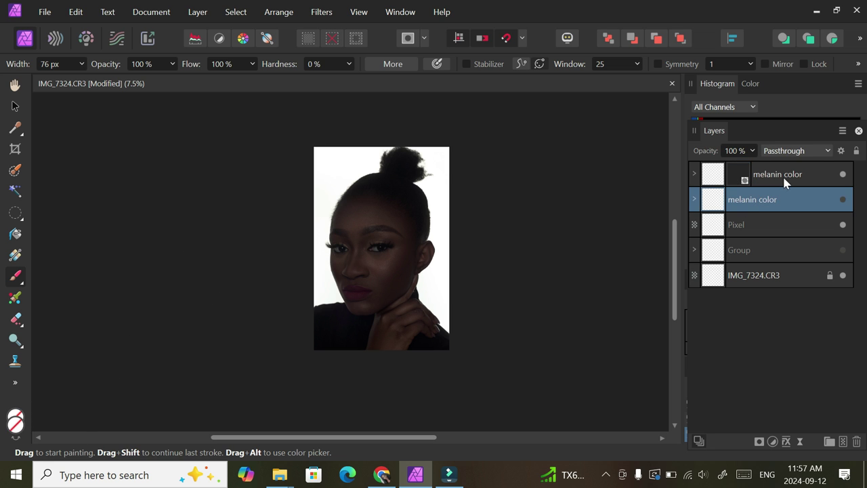
{"action": "left_click", "coordinate": [784, 180]}
{"action": "left_click", "coordinate": [748, 222]}
{"action": "left_click", "coordinate": [738, 177]}
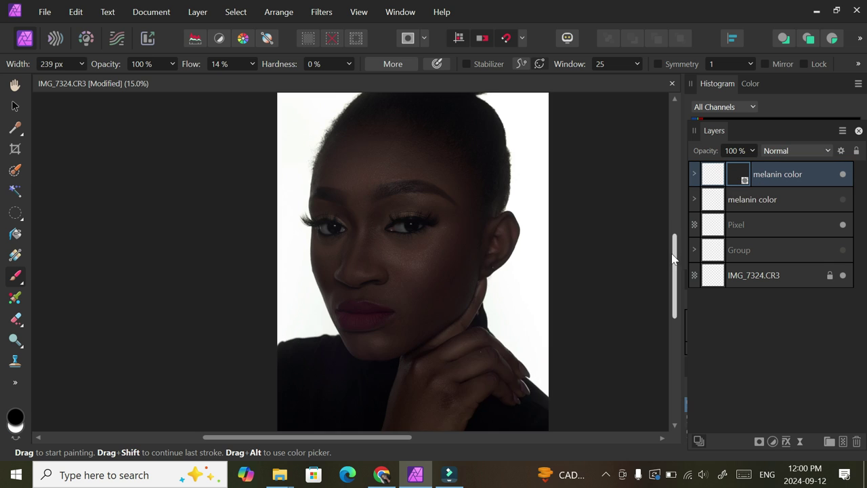
{"action": "mouse_move", "coordinate": [677, 242]}
{"action": "left_mouse_down"}
{"action": "mouse_move", "coordinate": [679, 224]}
{"action": "mouse_move", "coordinate": [673, 243]}
{"action": "left_mouse_up"}
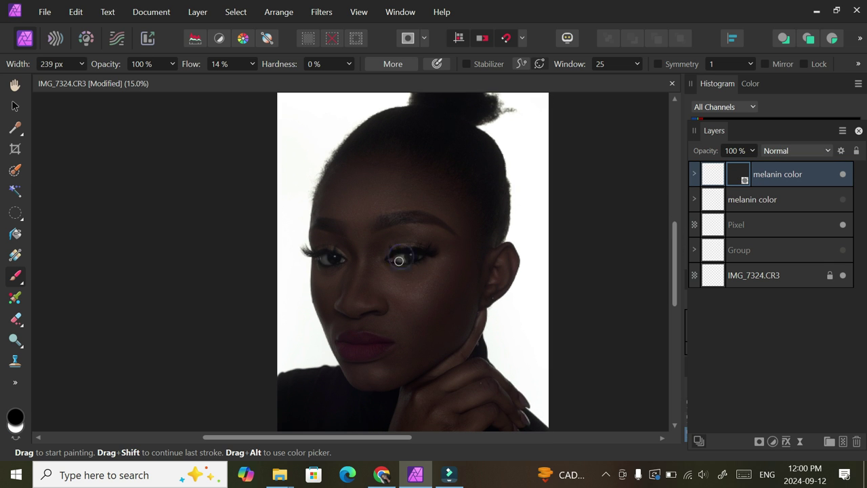
Paint black on the mask over both eyes so the darkening no longer covers them
{"action": "left_click", "coordinate": [325, 258]}
{"action": "left_click", "coordinate": [327, 258]}
{"action": "left_click", "coordinate": [399, 257]}
{"action": "left_click", "coordinate": [326, 257]}
Toggle the top group on and off to compare, then touch up the mask around the eyes
{"action": "left_click", "coordinate": [843, 175]}
{"action": "left_click", "coordinate": [842, 177]}
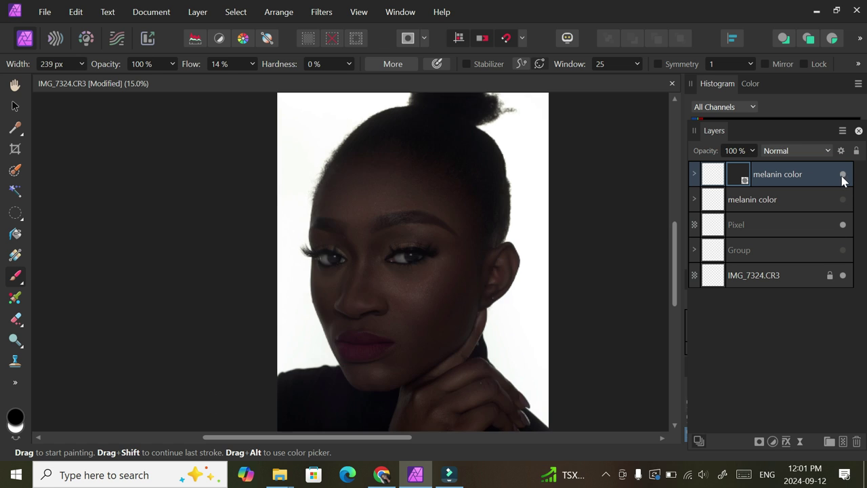
{"action": "left_click", "coordinate": [843, 180]}
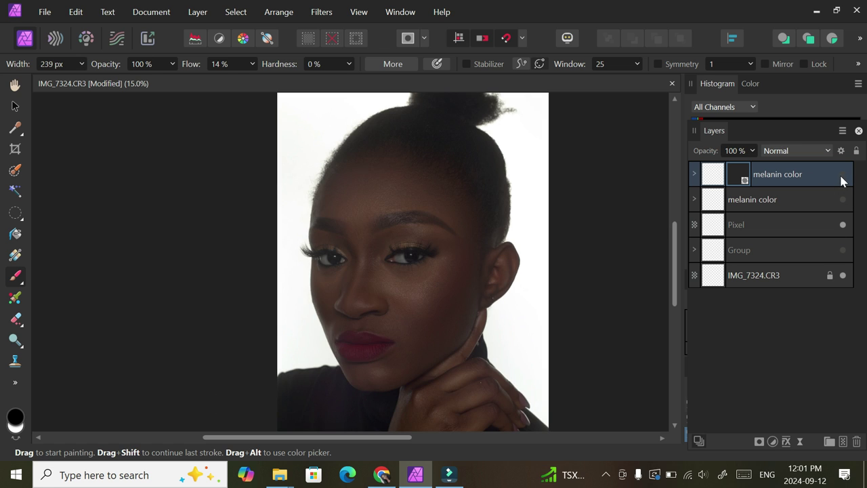
{"action": "left_click", "coordinate": [842, 176]}
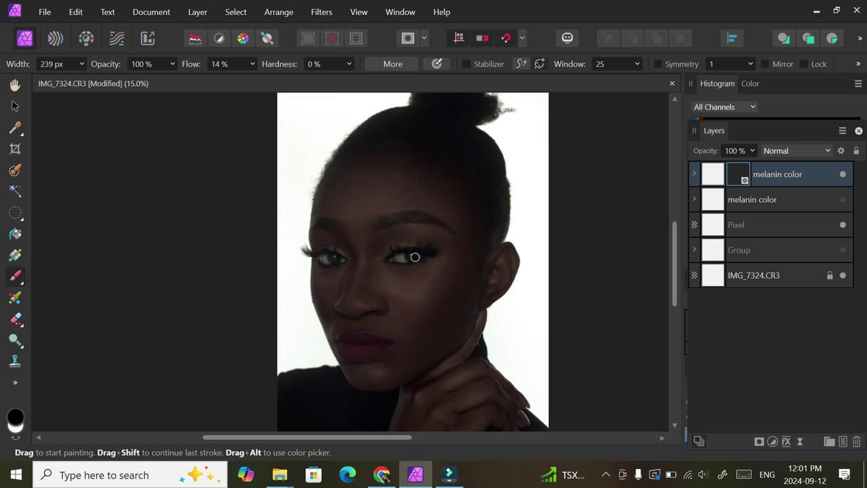
{"action": "left_click", "coordinate": [409, 256]}
{"action": "left_click", "coordinate": [335, 260]}
{"action": "left_click", "coordinate": [330, 255]}
Check the masked eyes up close, then set the top melanin color group's opacity to 75%
{"action": "scroll", "coordinate": [675, 244], "scroll_direction": "down", "scroll_amount": 2}
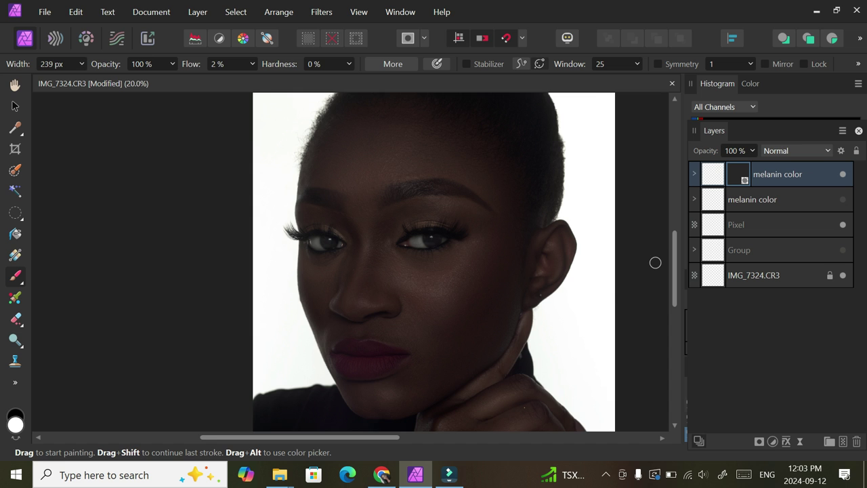
{"action": "key", "text": "ctrl+plus"}
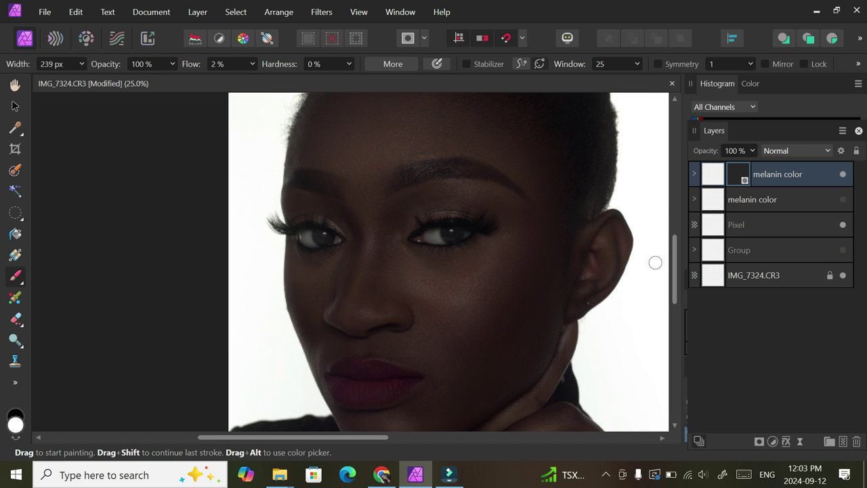
{"action": "key", "text": "ctrl+minus"}
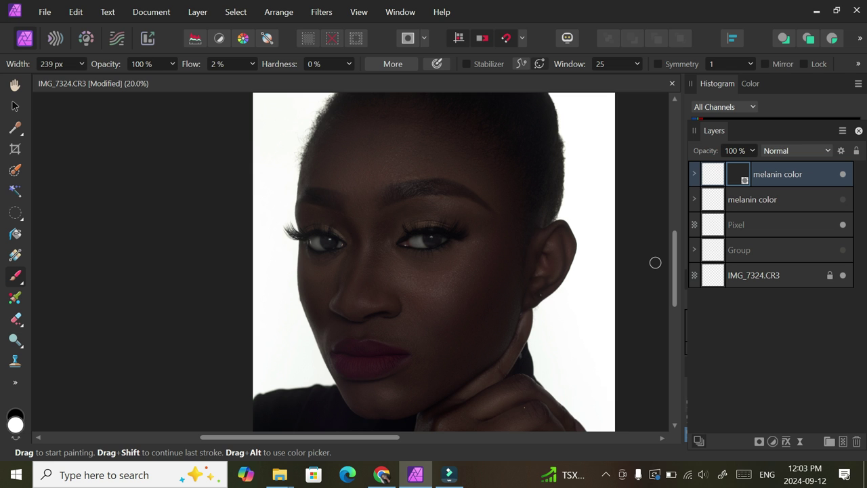
{"action": "mouse_move", "coordinate": [677, 273]}
{"action": "left_mouse_down"}
{"action": "mouse_move", "coordinate": [676, 244]}
{"action": "mouse_move", "coordinate": [666, 321]}
{"action": "mouse_move", "coordinate": [675, 273]}
{"action": "left_mouse_up"}
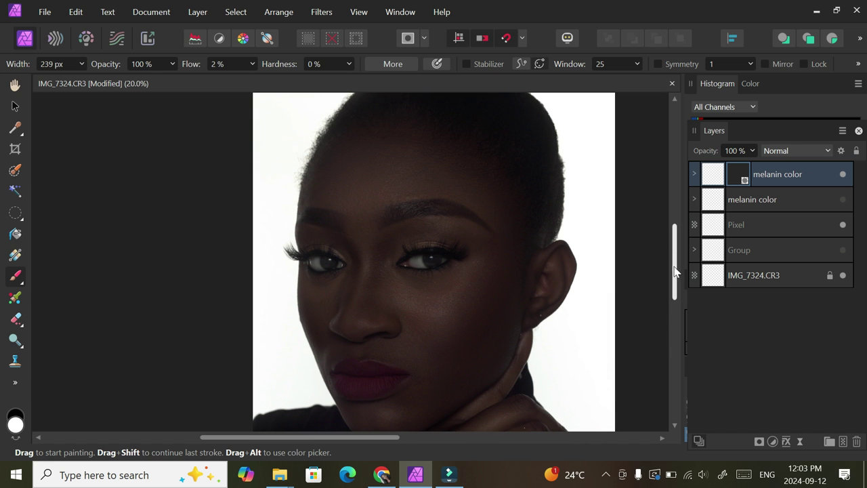
{"action": "left_click_drag", "start_coordinate": [674, 271], "coordinate": [677, 274]}
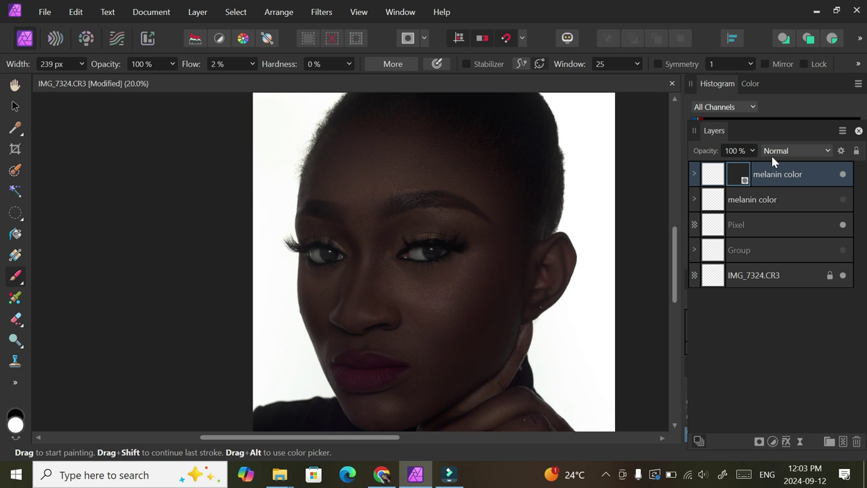
{"action": "left_click", "coordinate": [752, 151]}
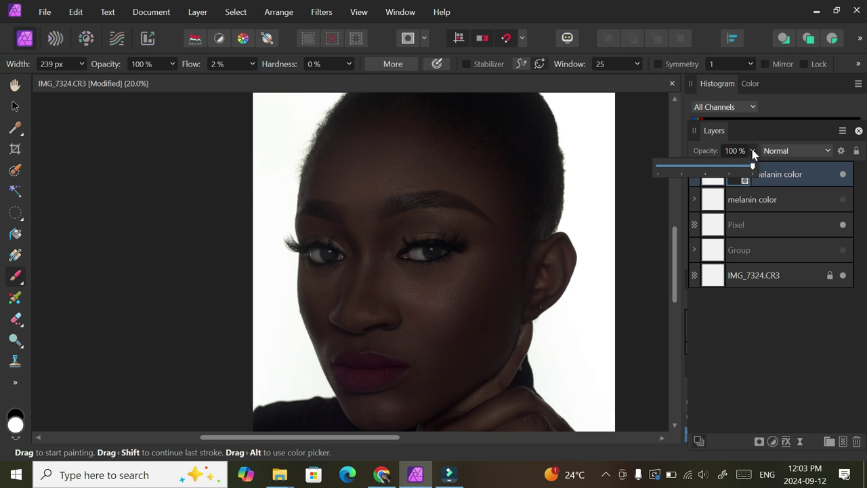
{"action": "left_click_drag", "start_coordinate": [752, 166], "coordinate": [729, 171]}
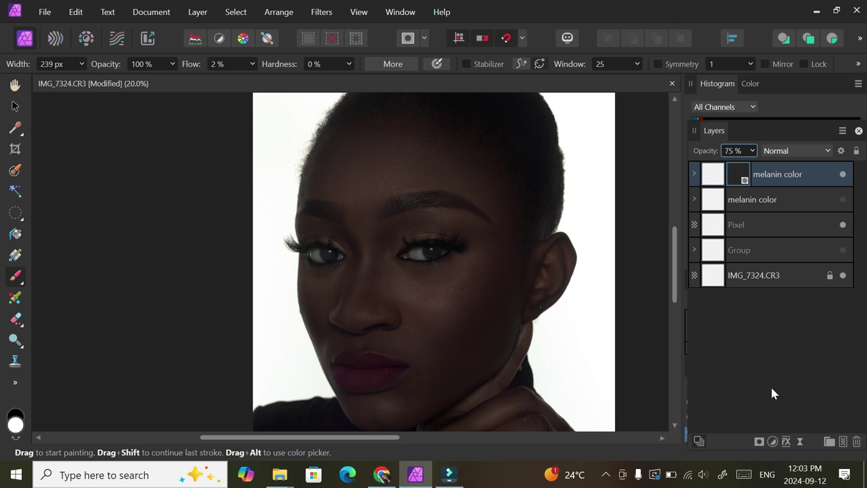
{"action": "left_click", "coordinate": [843, 175]}
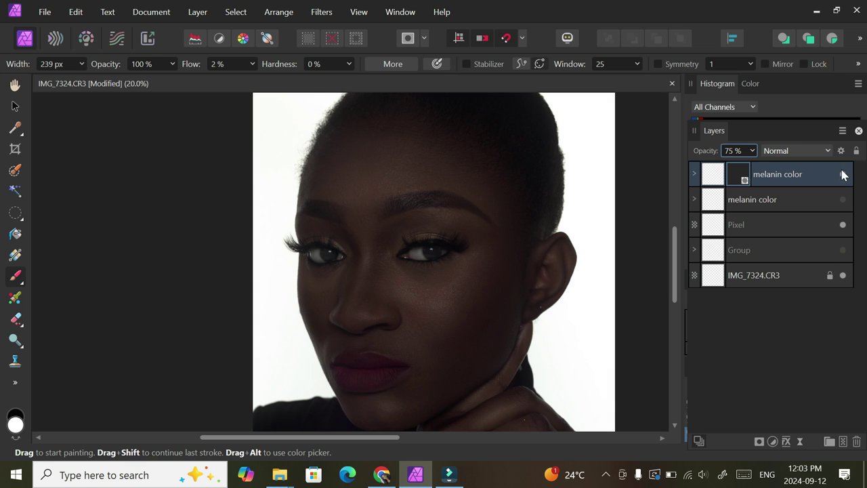